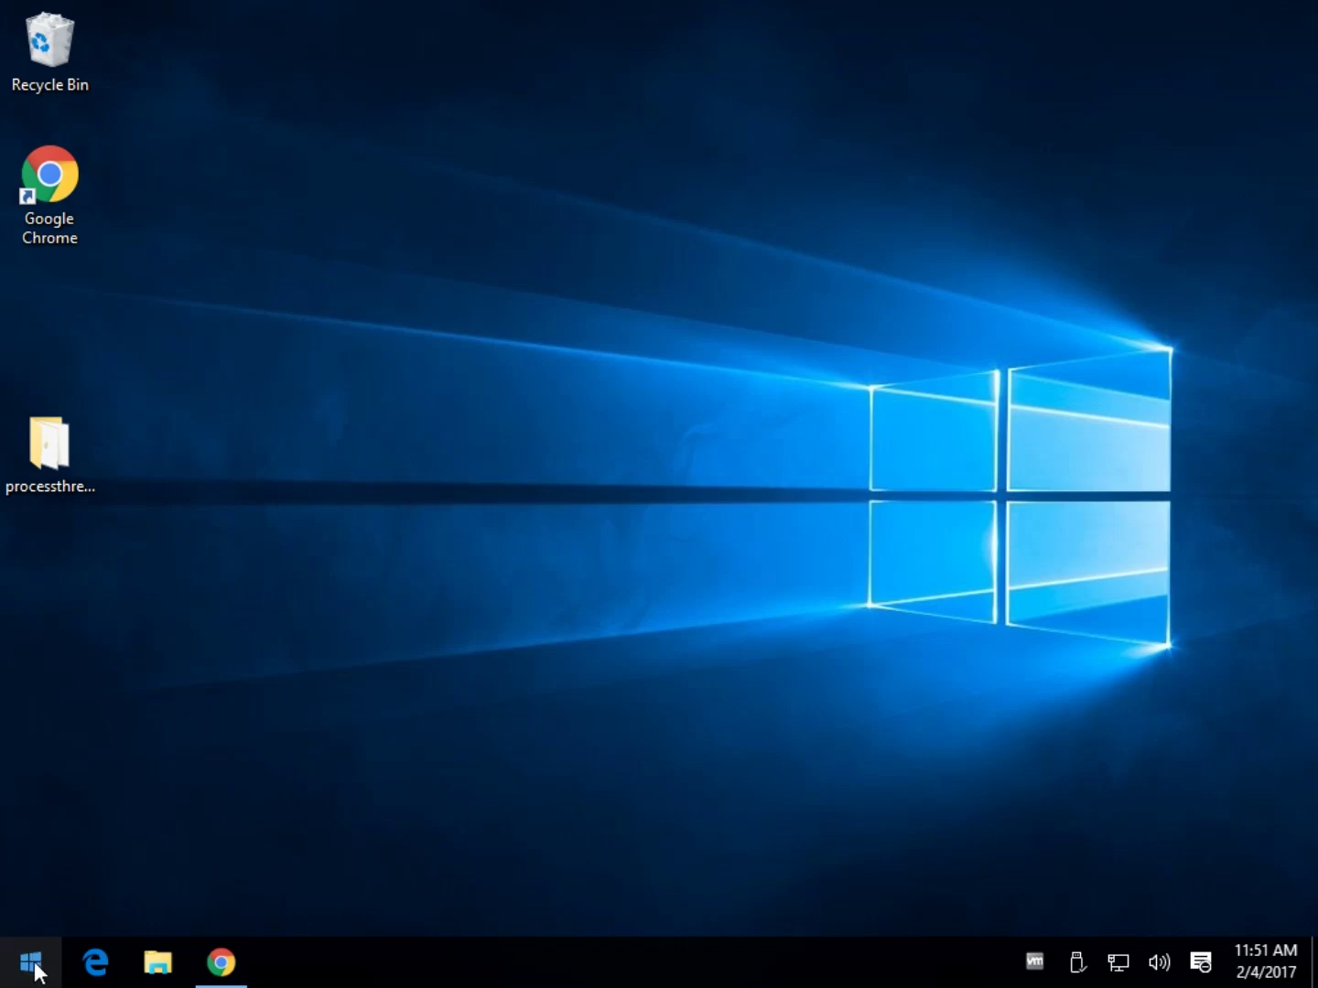
Search Windows for regedit and launch Registry Editor
{"action": "left_click", "coordinate": [37, 971]}
{"action": "left_click", "coordinate": [37, 970]}
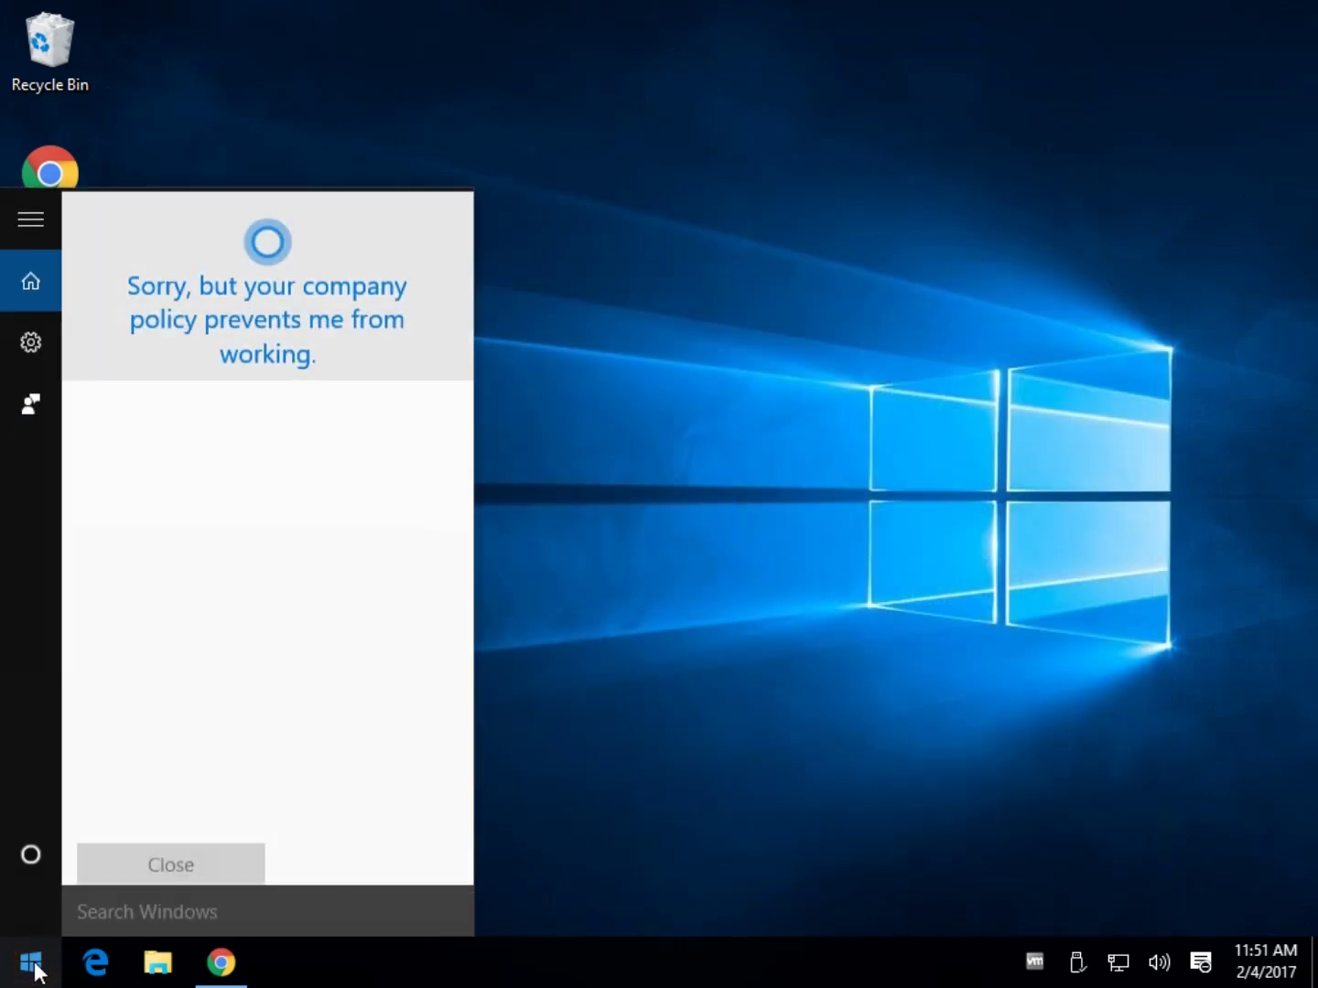
{"action": "left_click", "coordinate": [146, 901]}
{"action": "type", "text": "regedit"}
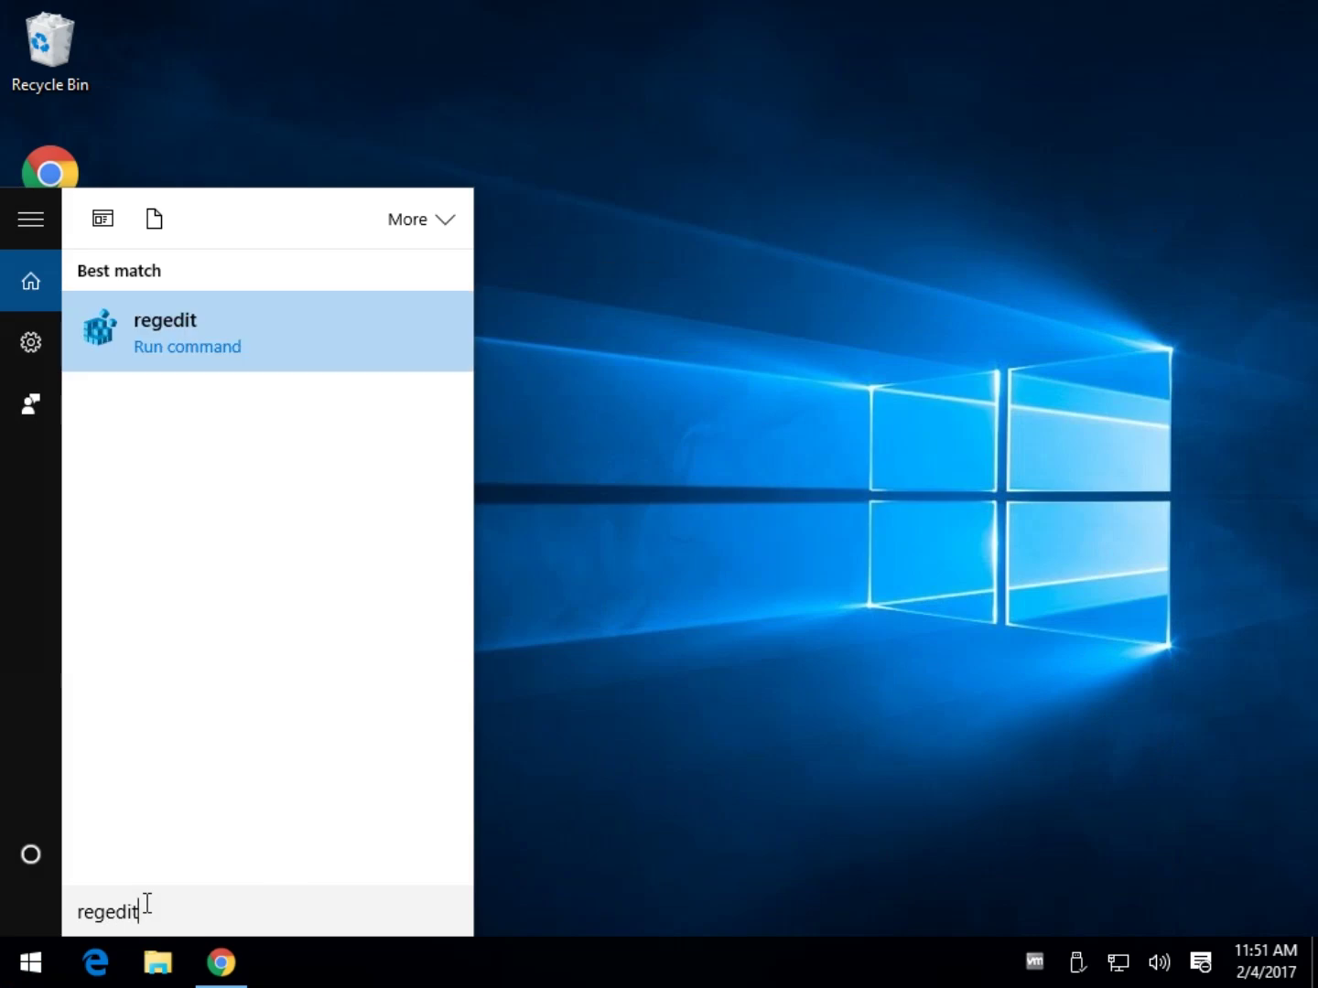
{"action": "left_click", "coordinate": [263, 332]}
Collapse the expanded registry keys from v4.0 up through HKEY_LOCAL_MACHINE so only the root hives show
{"action": "left_click_drag", "start_coordinate": [503, 441], "coordinate": [533, 422]}
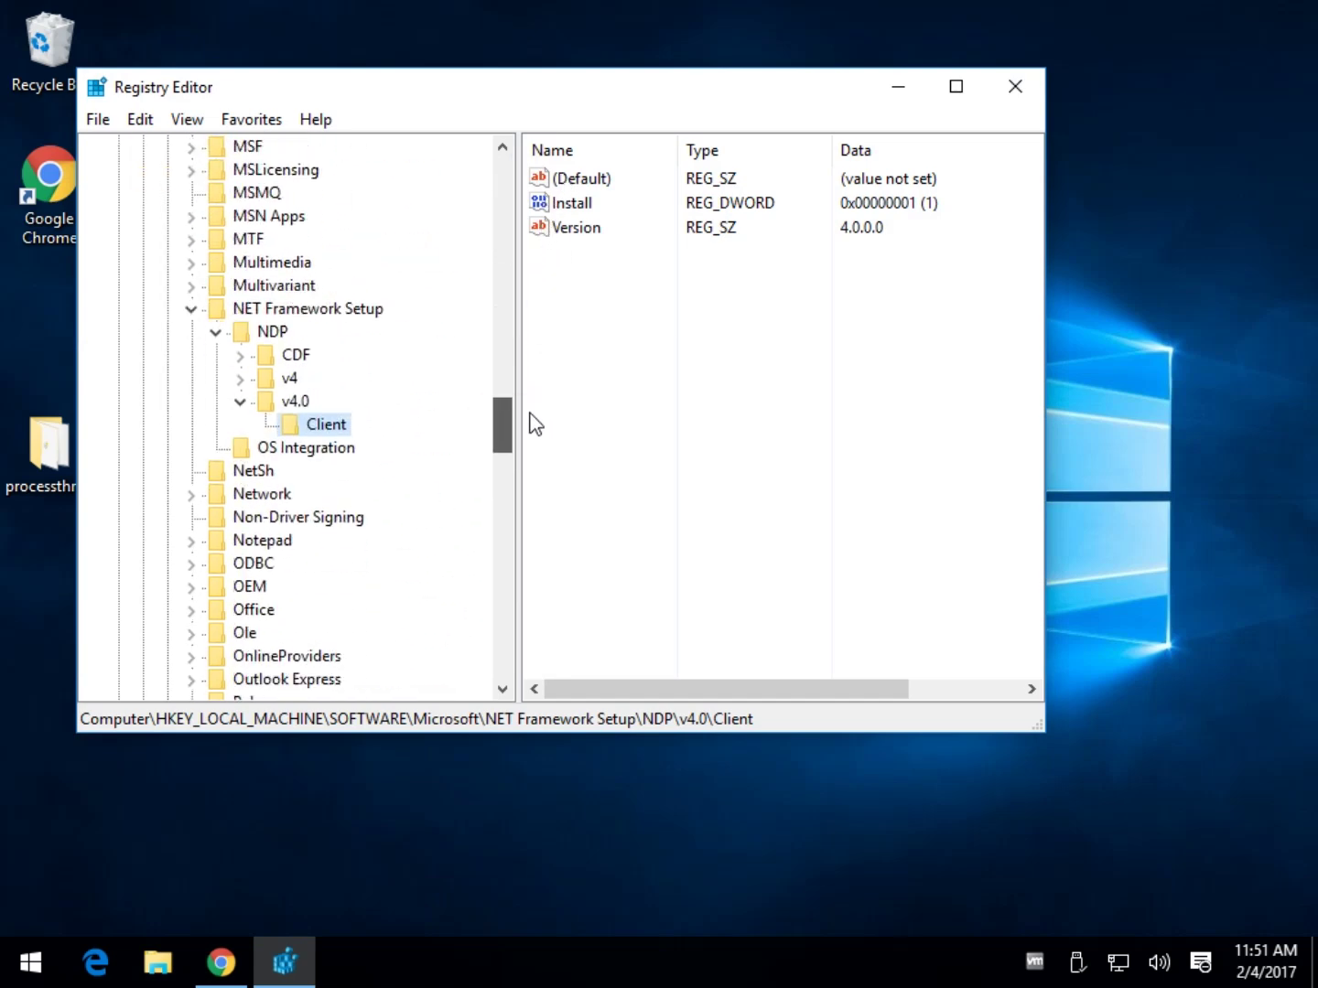
{"action": "left_click", "coordinate": [239, 401]}
{"action": "left_click", "coordinate": [216, 332]}
{"action": "left_click", "coordinate": [193, 310]}
{"action": "scroll", "coordinate": [173, 430], "scroll_direction": "up", "scroll_amount": 15}
{"action": "scroll", "coordinate": [172, 426], "scroll_direction": "up", "scroll_amount": 18}
{"action": "left_click", "coordinate": [167, 446]}
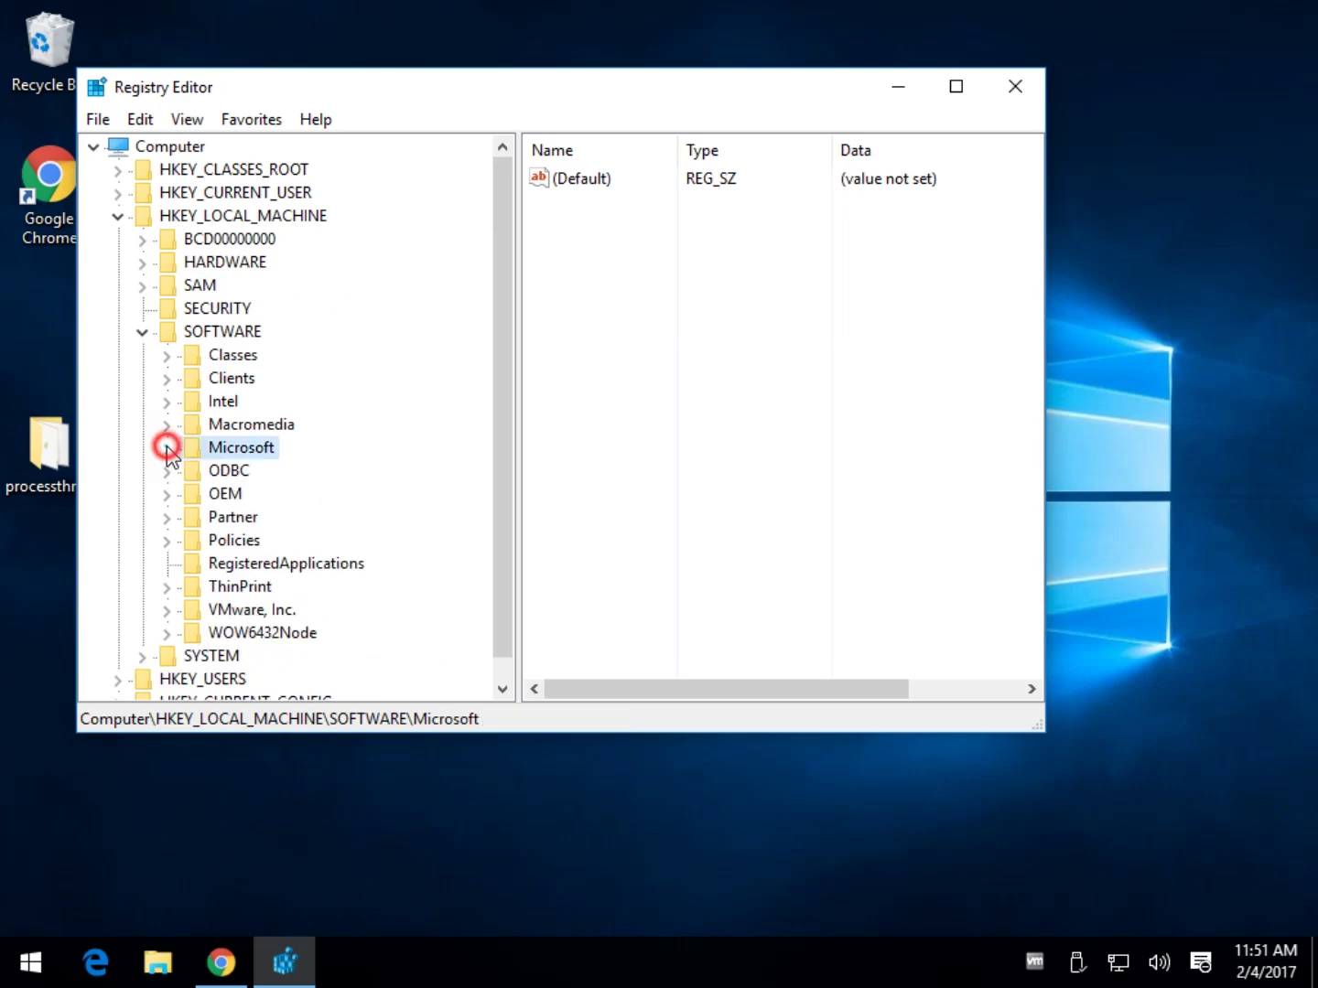
{"action": "left_click", "coordinate": [142, 333]}
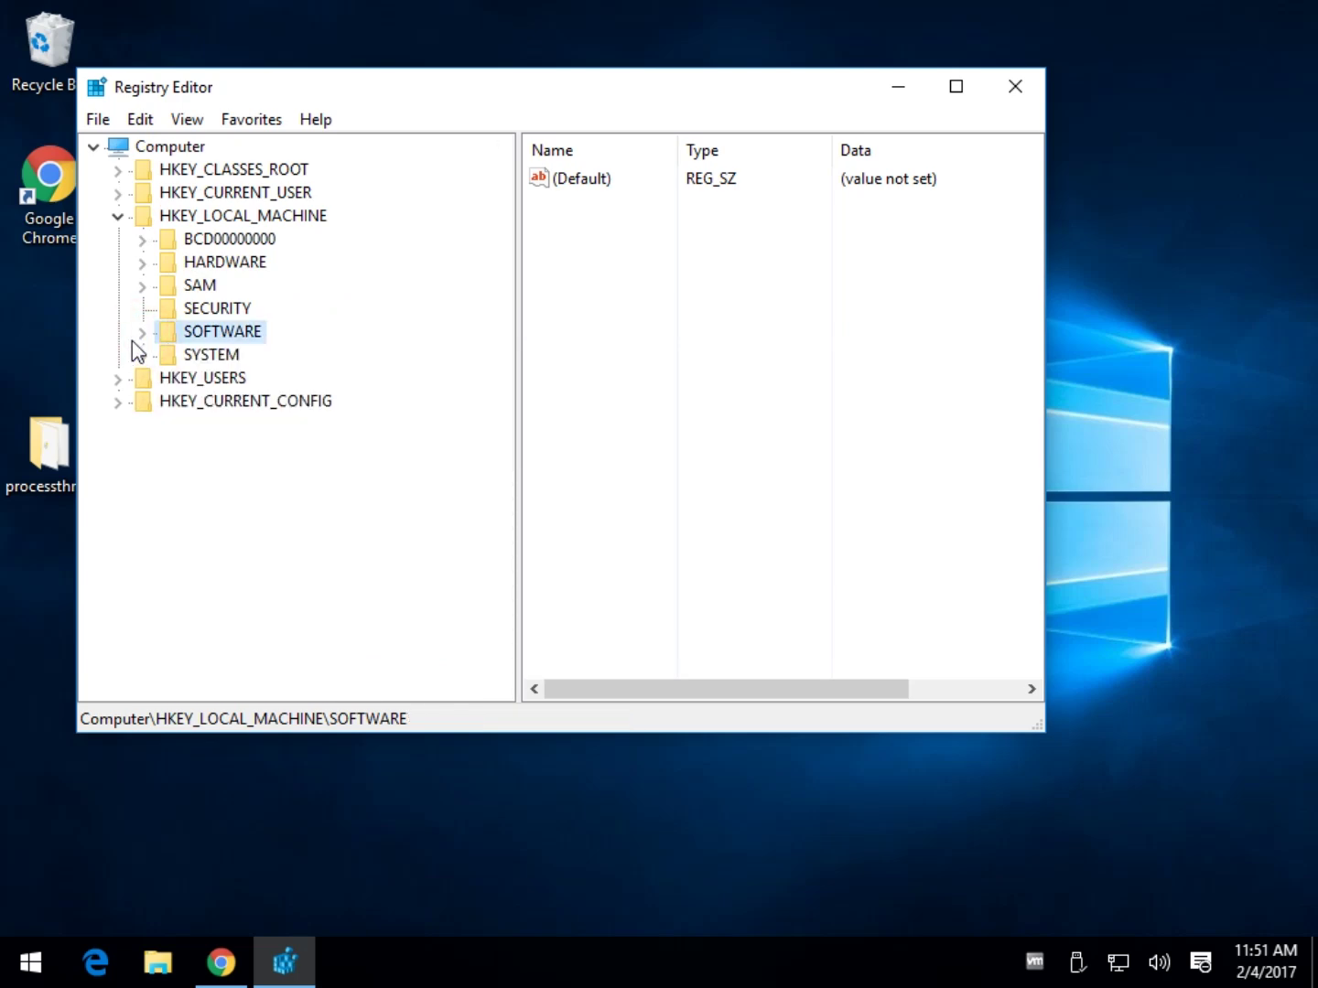
{"action": "left_click", "coordinate": [118, 217]}
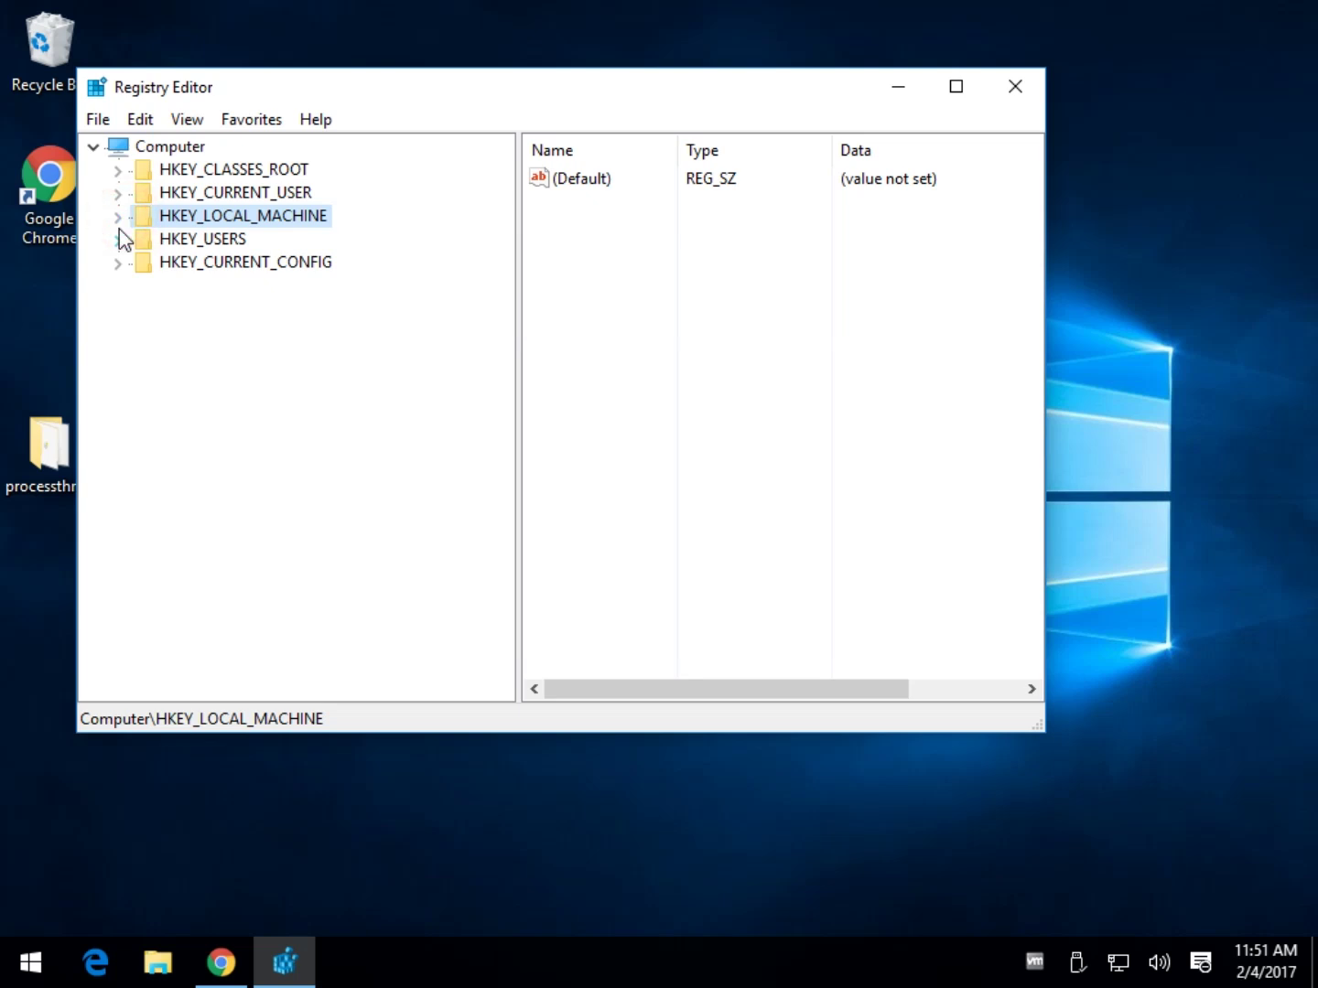
Expand HKEY_LOCAL_MACHINE\SOFTWARE\Microsoft\NET Framework Setup\NDP to view the installed .NET Framework version keys
{"action": "left_click", "coordinate": [119, 217]}
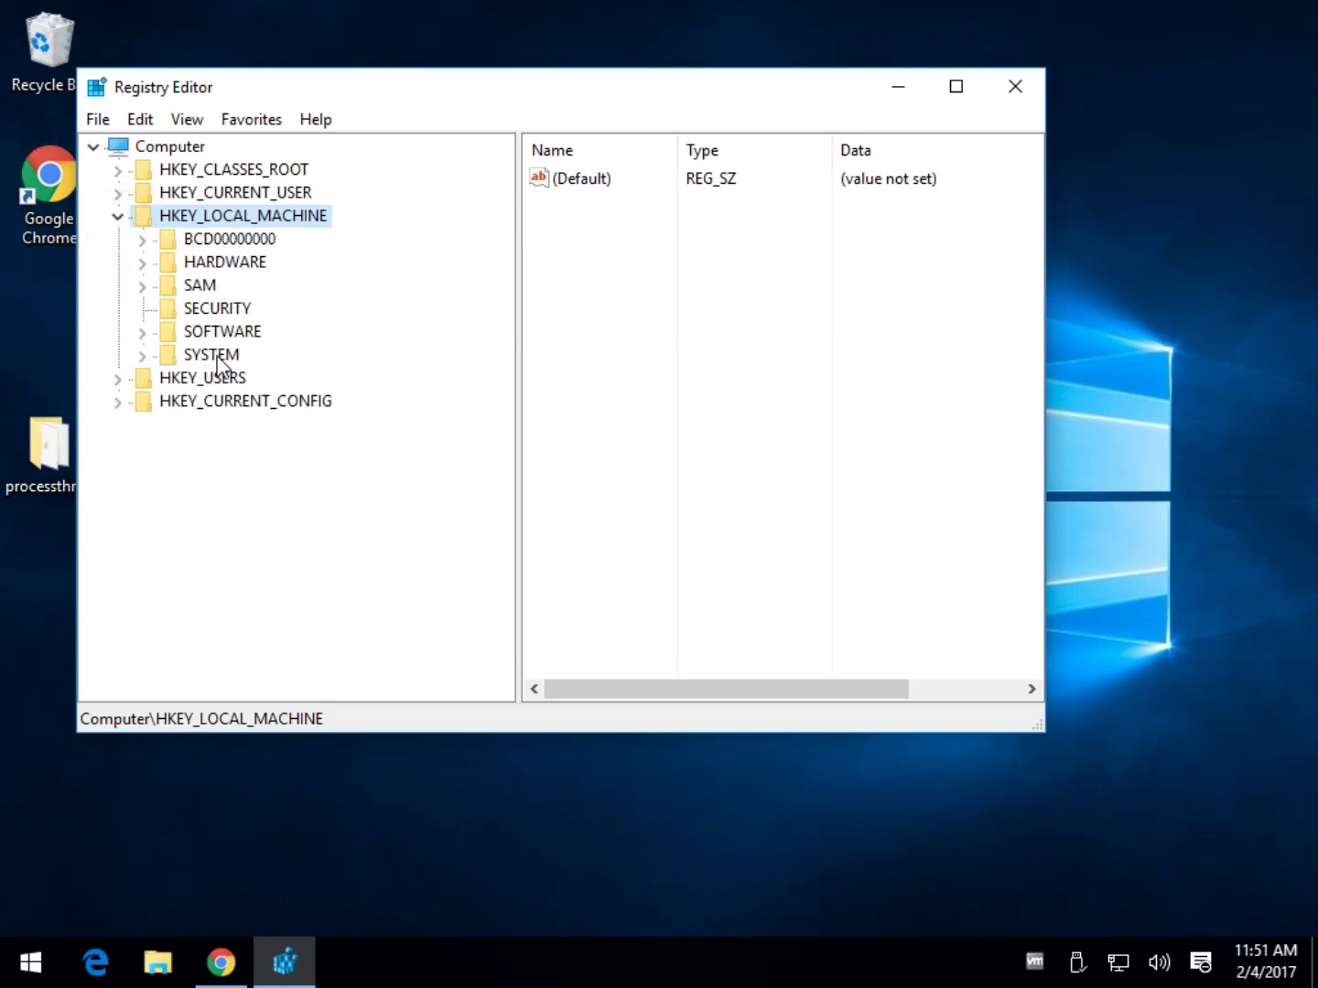
{"action": "left_click", "coordinate": [145, 334]}
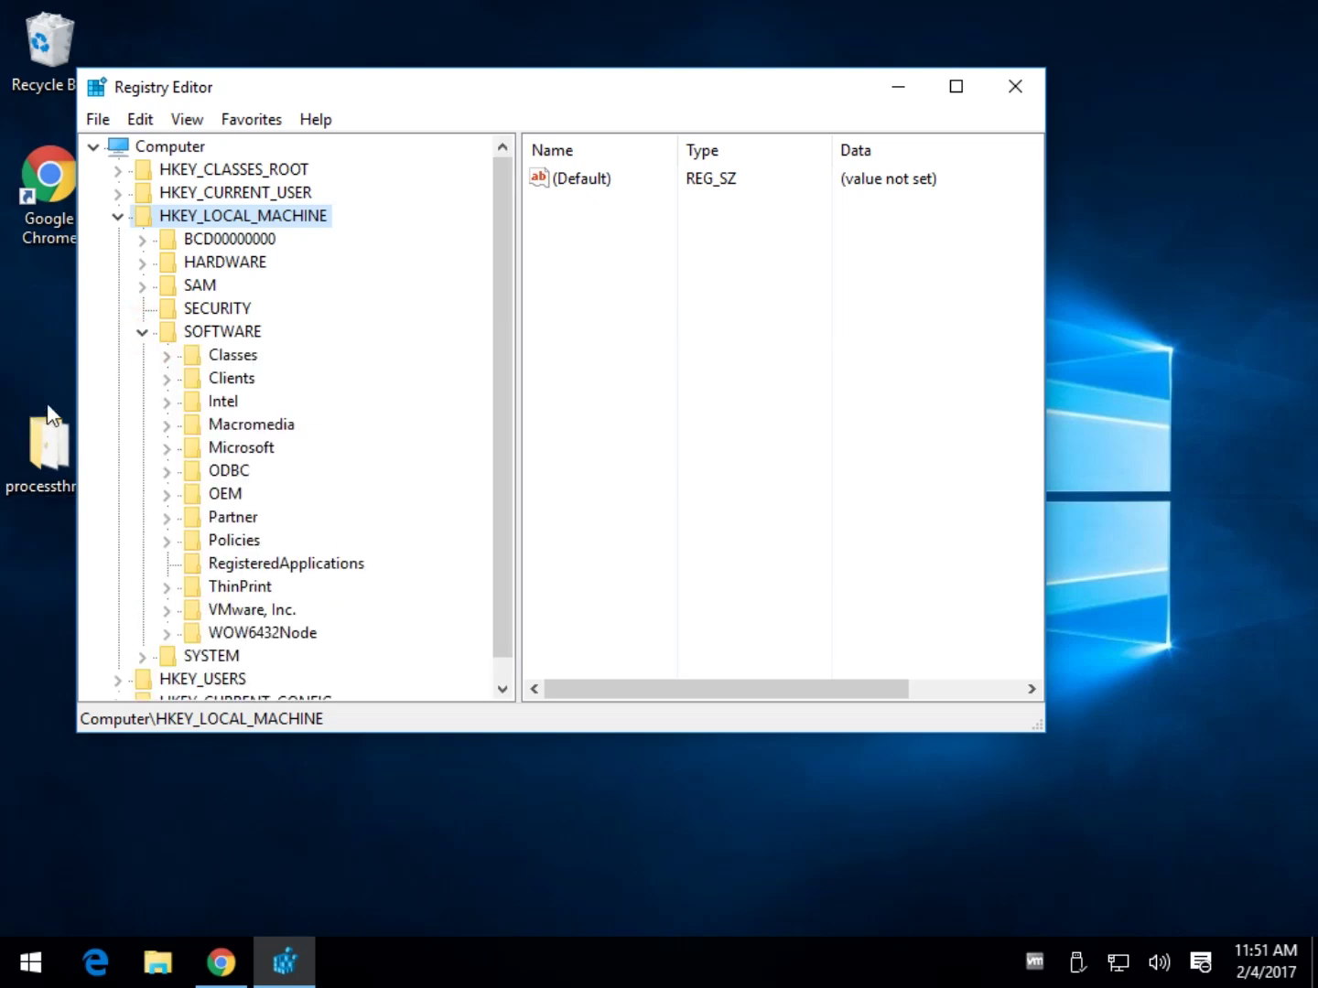
{"action": "left_click", "coordinate": [173, 451]}
{"action": "scroll", "coordinate": [289, 446], "scroll_direction": "down", "scroll_amount": 8}
{"action": "scroll", "coordinate": [288, 447], "scroll_direction": "down", "scroll_amount": 17}
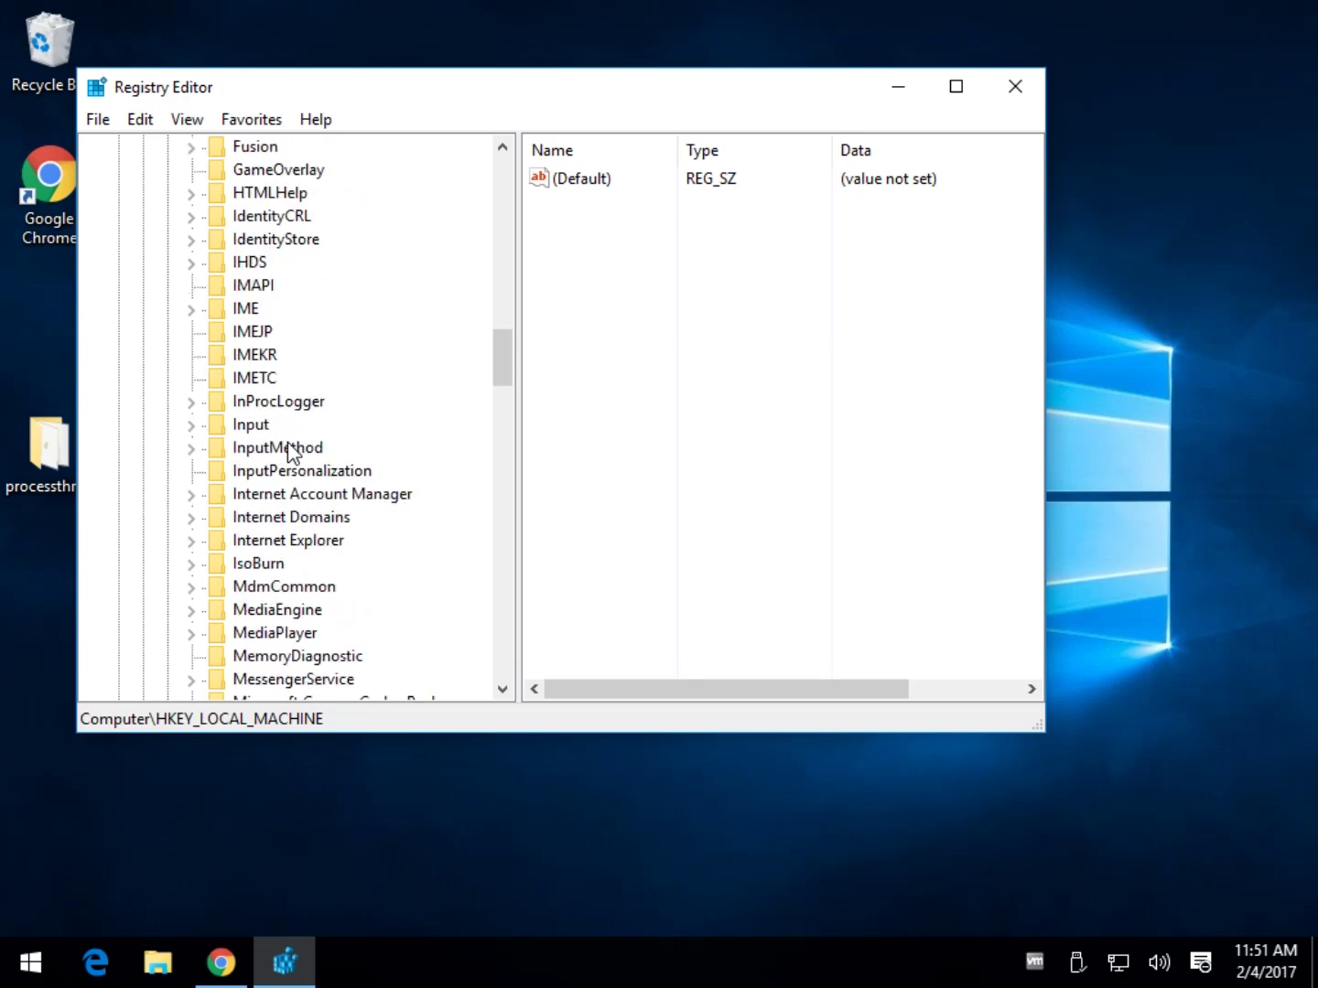
{"action": "scroll", "coordinate": [287, 447], "scroll_direction": "down", "scroll_amount": 4}
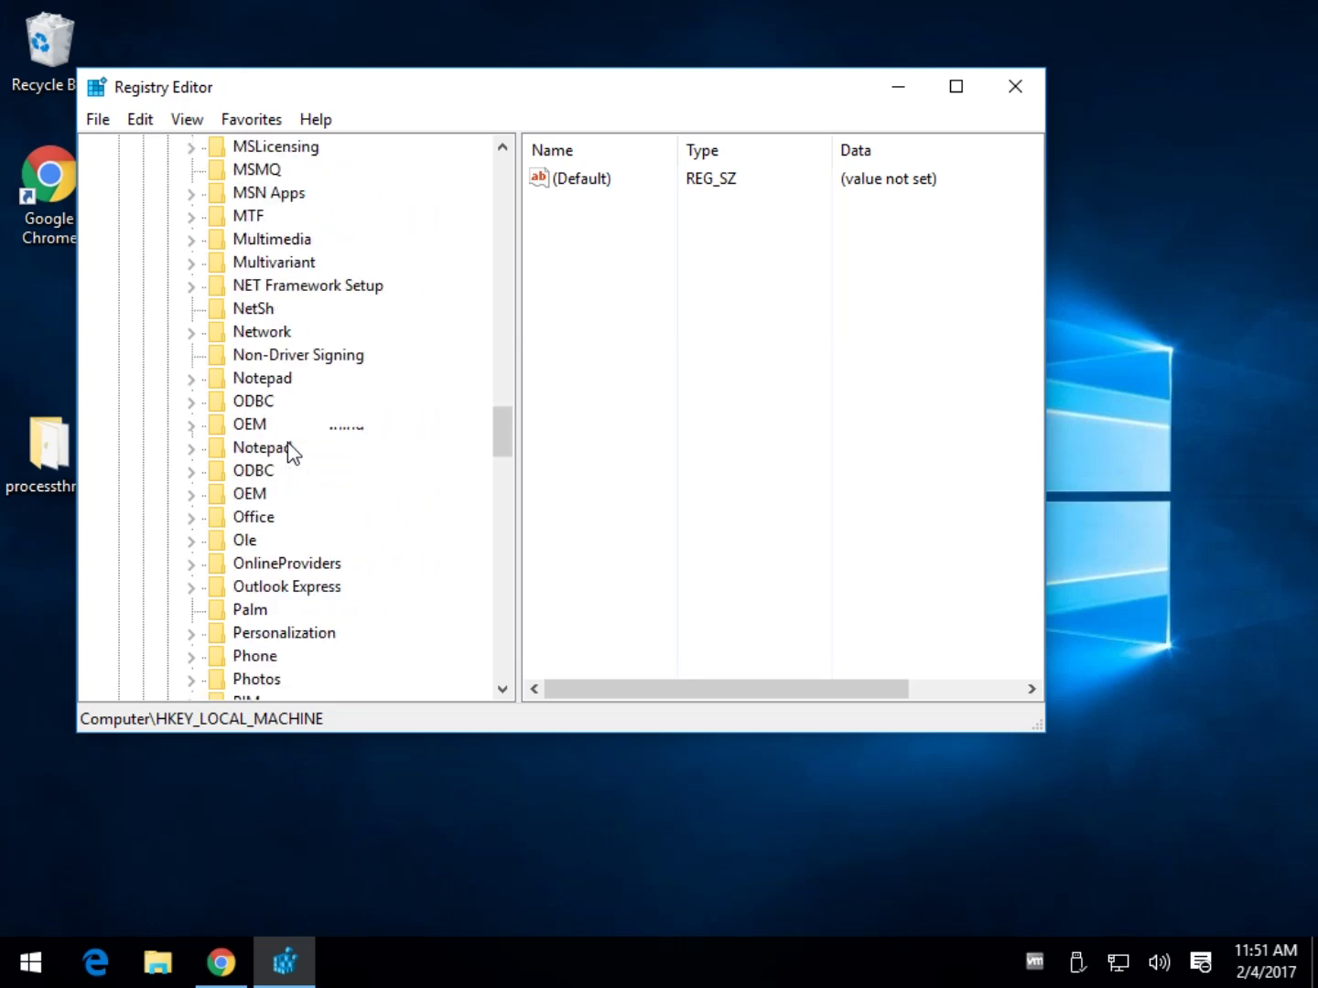
{"action": "left_click", "coordinate": [193, 292]}
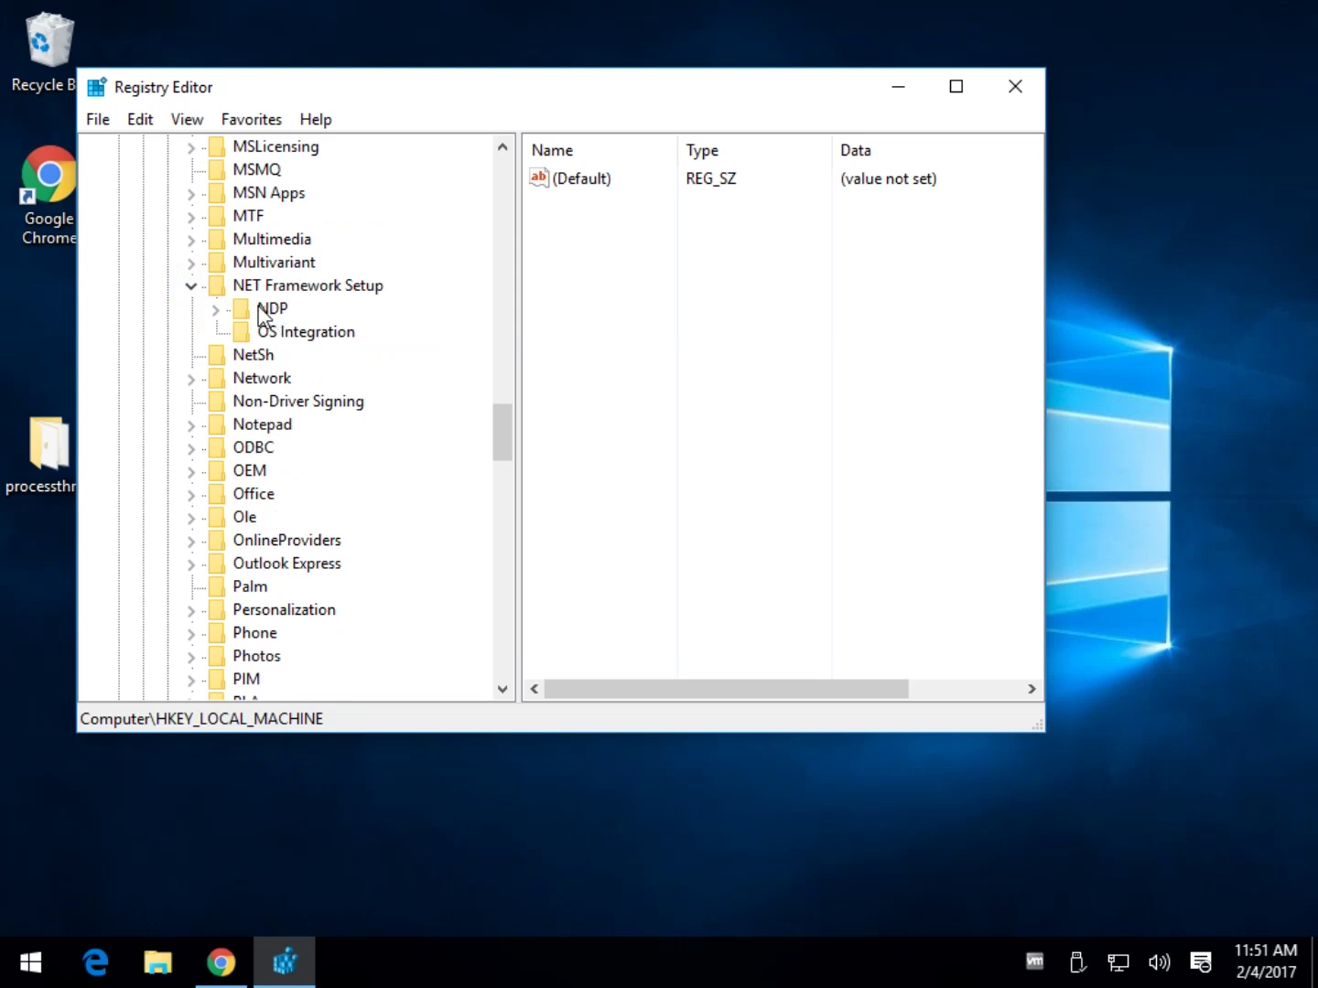
{"action": "left_click", "coordinate": [215, 309]}
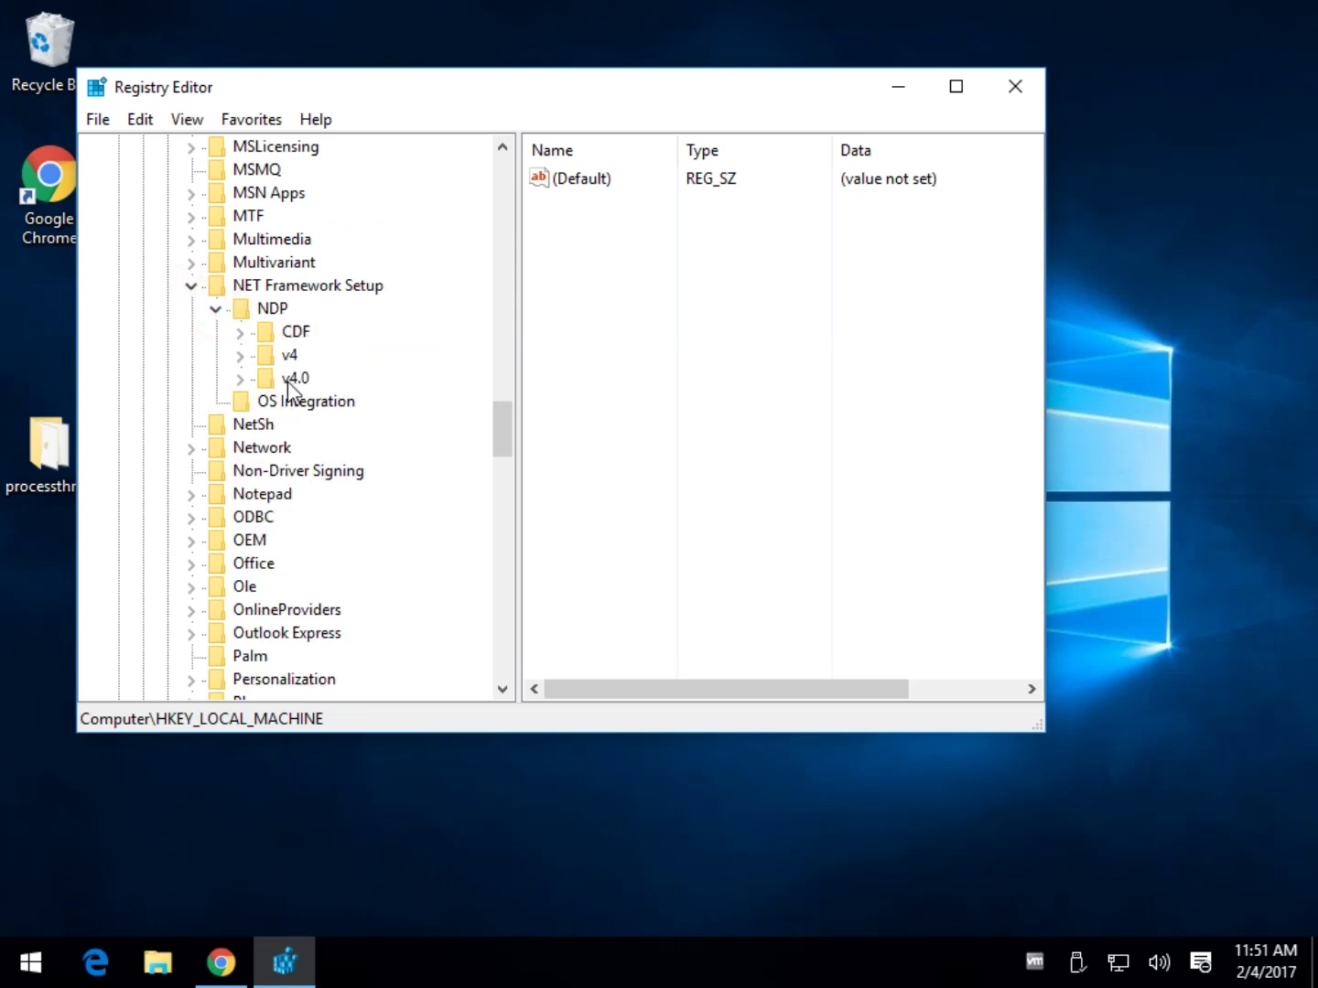
Close Registry Editor, switch to Chrome and try the last Download@MajorGeeks link for Microsoft .NET Framework 4.6.2
{"action": "left_click", "coordinate": [1009, 91]}
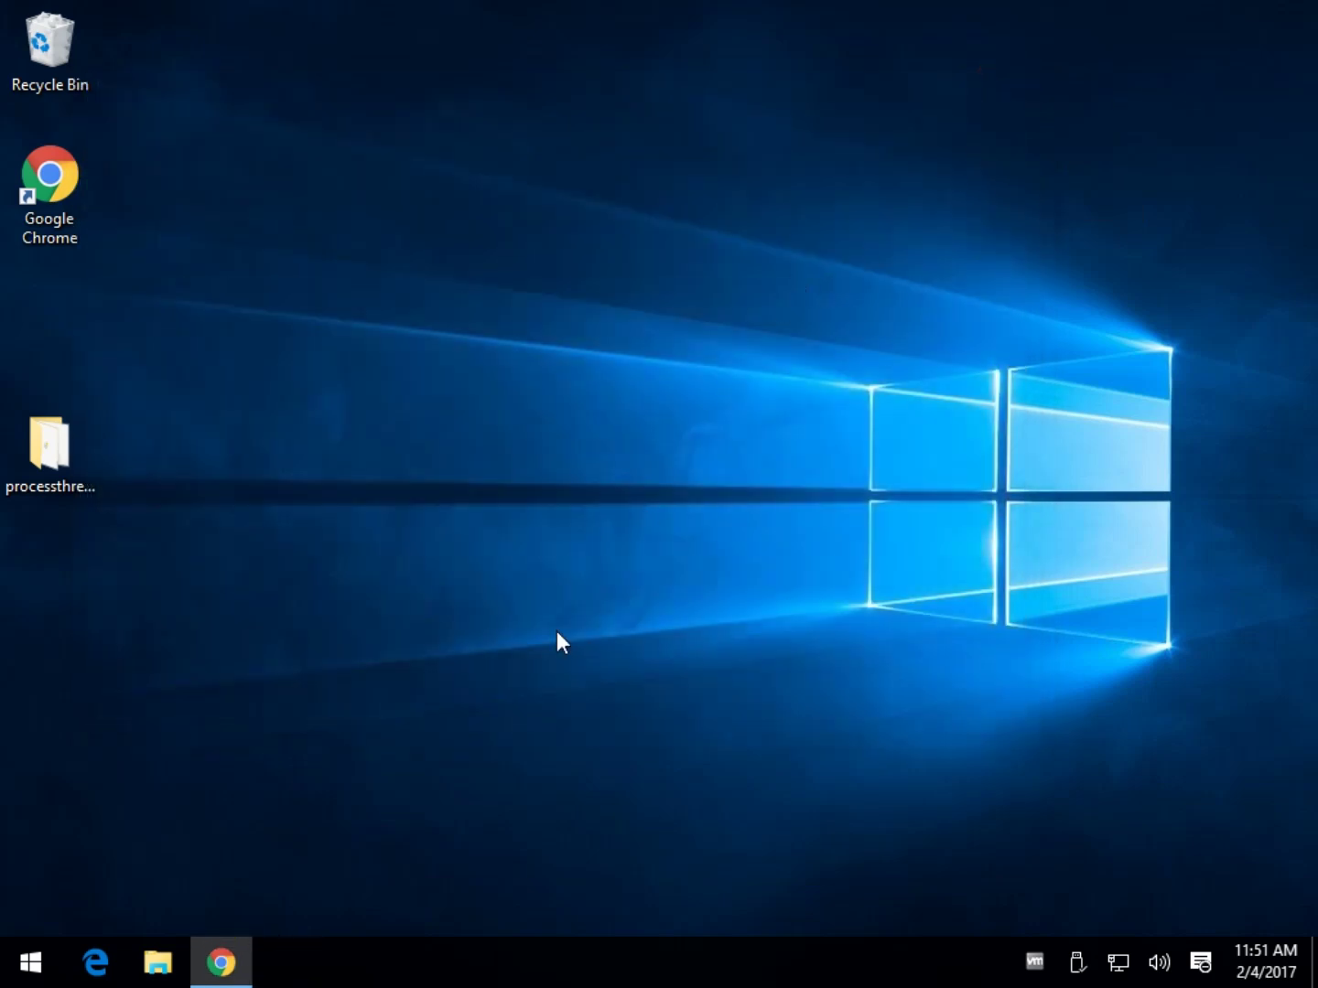
{"action": "left_click", "coordinate": [239, 977]}
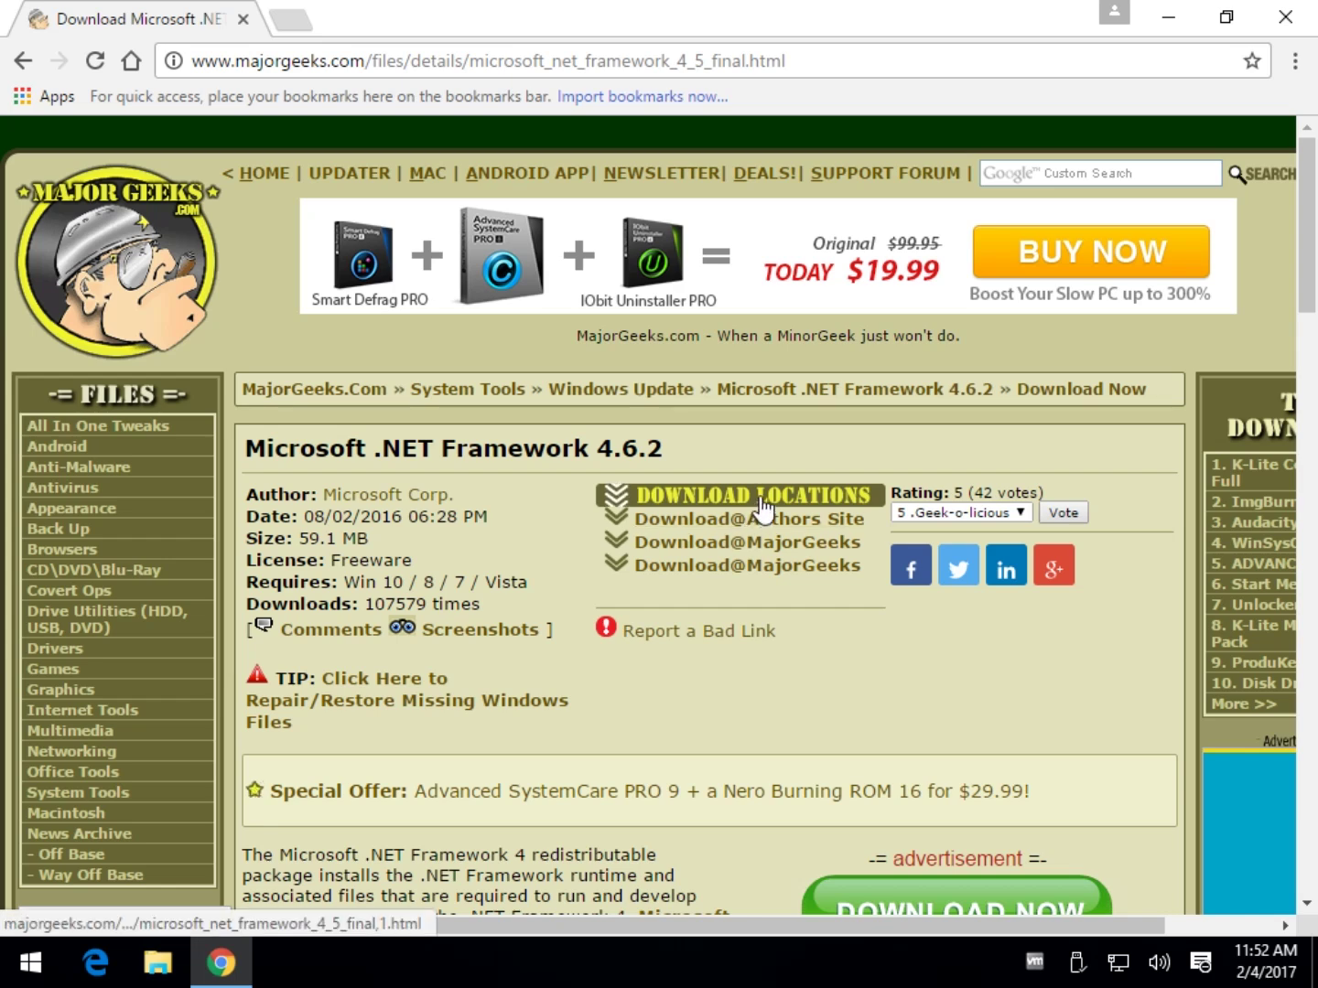
{"action": "left_click", "coordinate": [769, 579]}
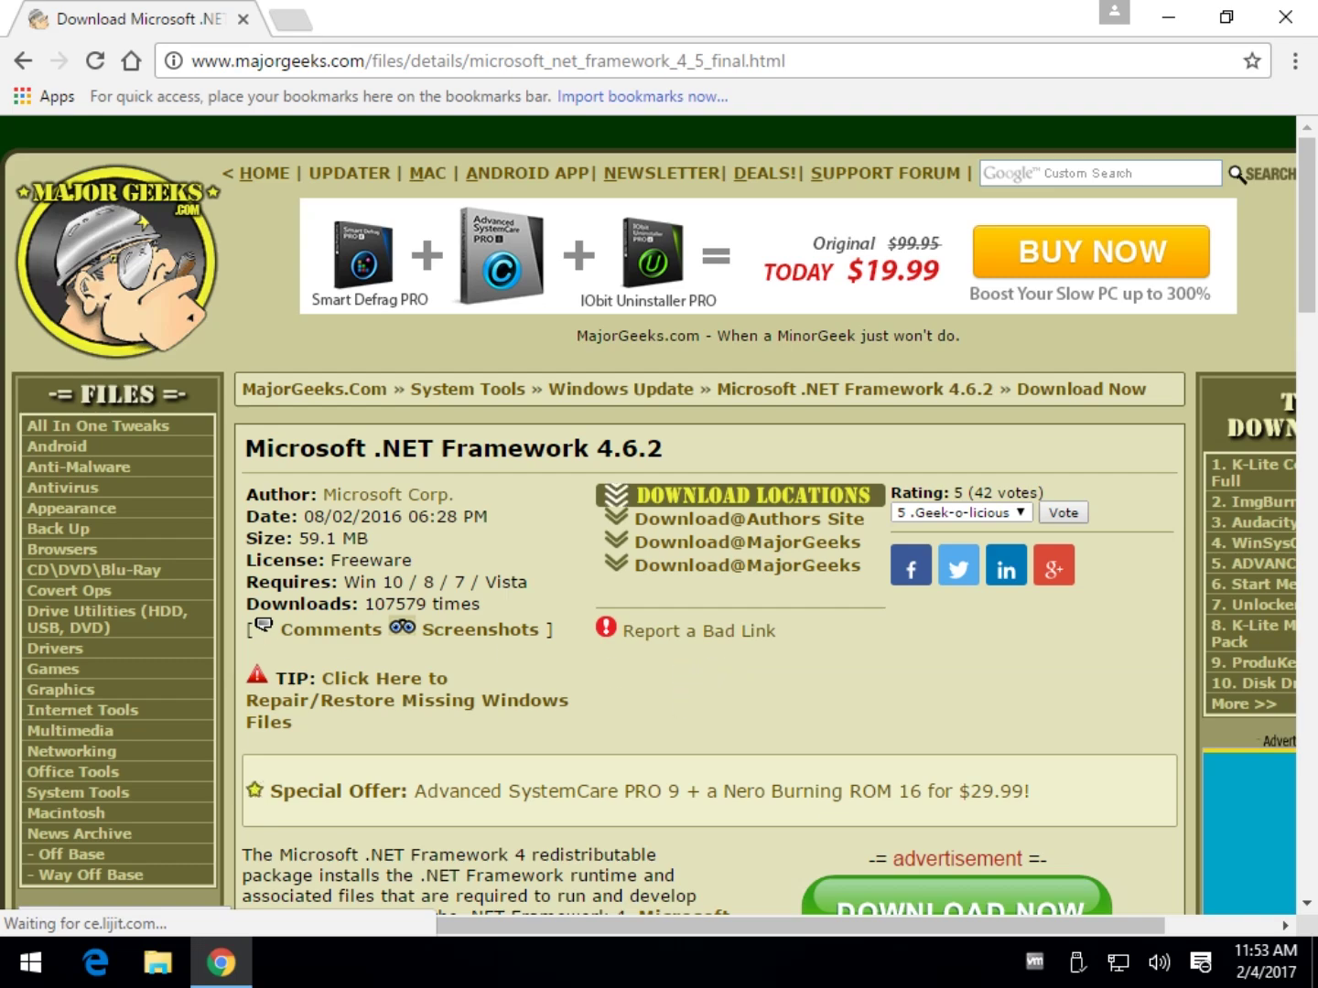
Open the Apps & features page in the Windows System settings
{"action": "left_click", "coordinate": [35, 969]}
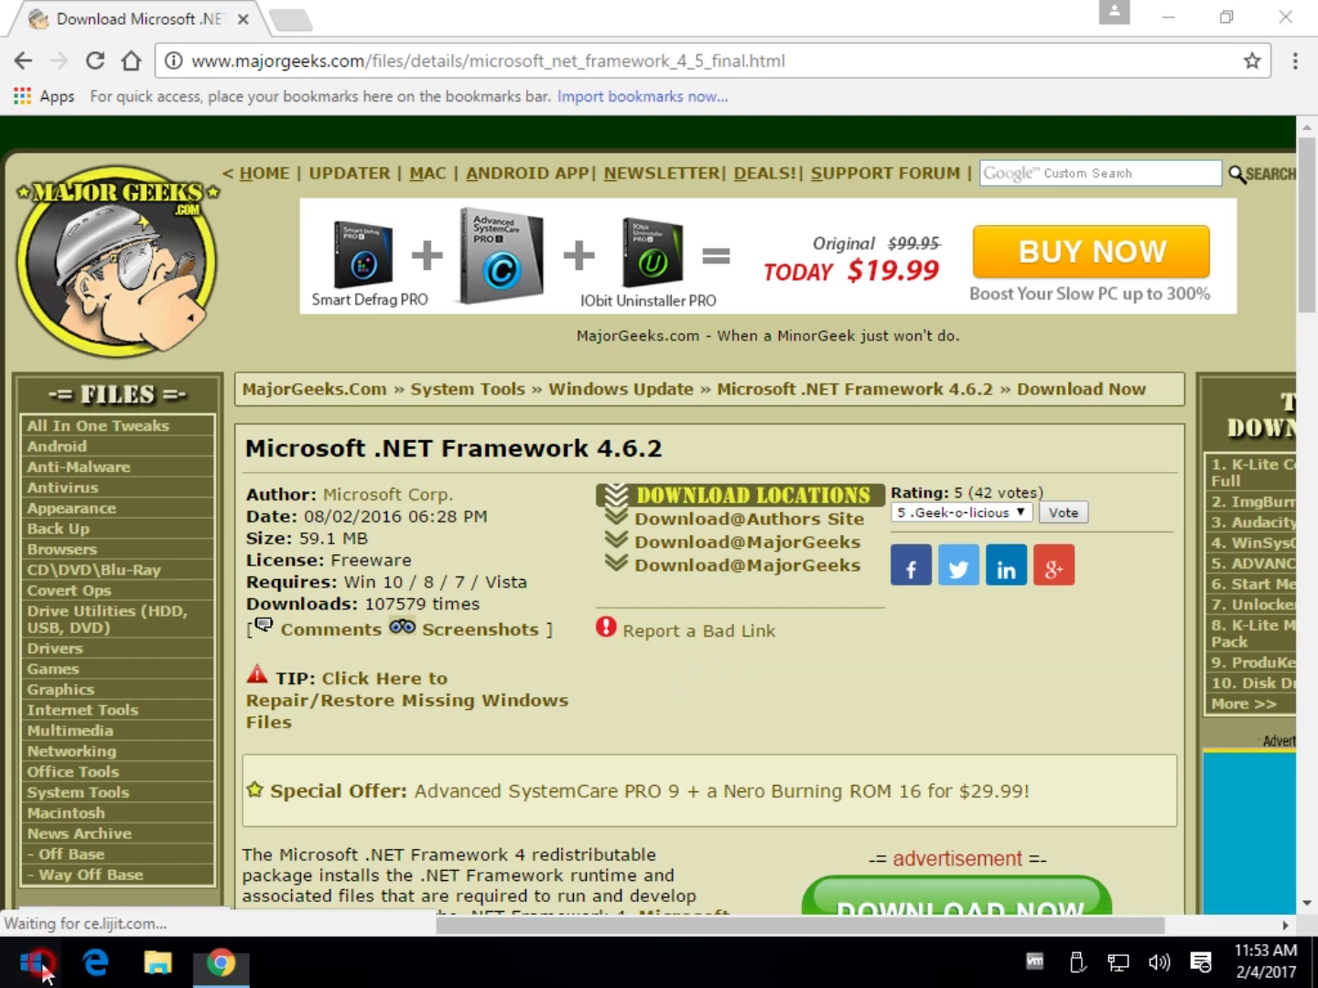
{"action": "left_click", "coordinate": [95, 831]}
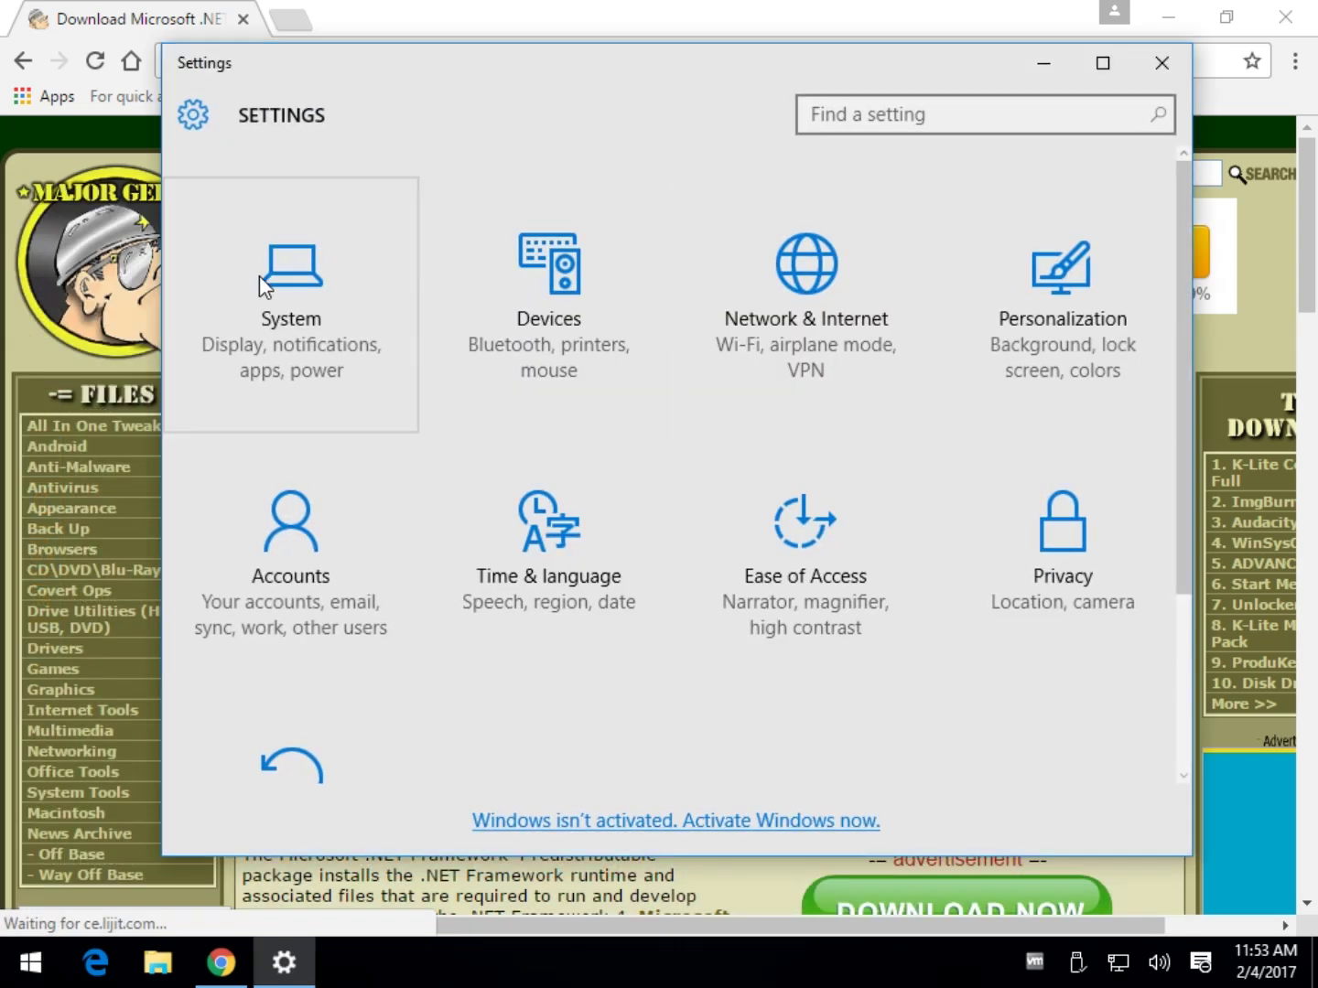
{"action": "left_click", "coordinate": [323, 327]}
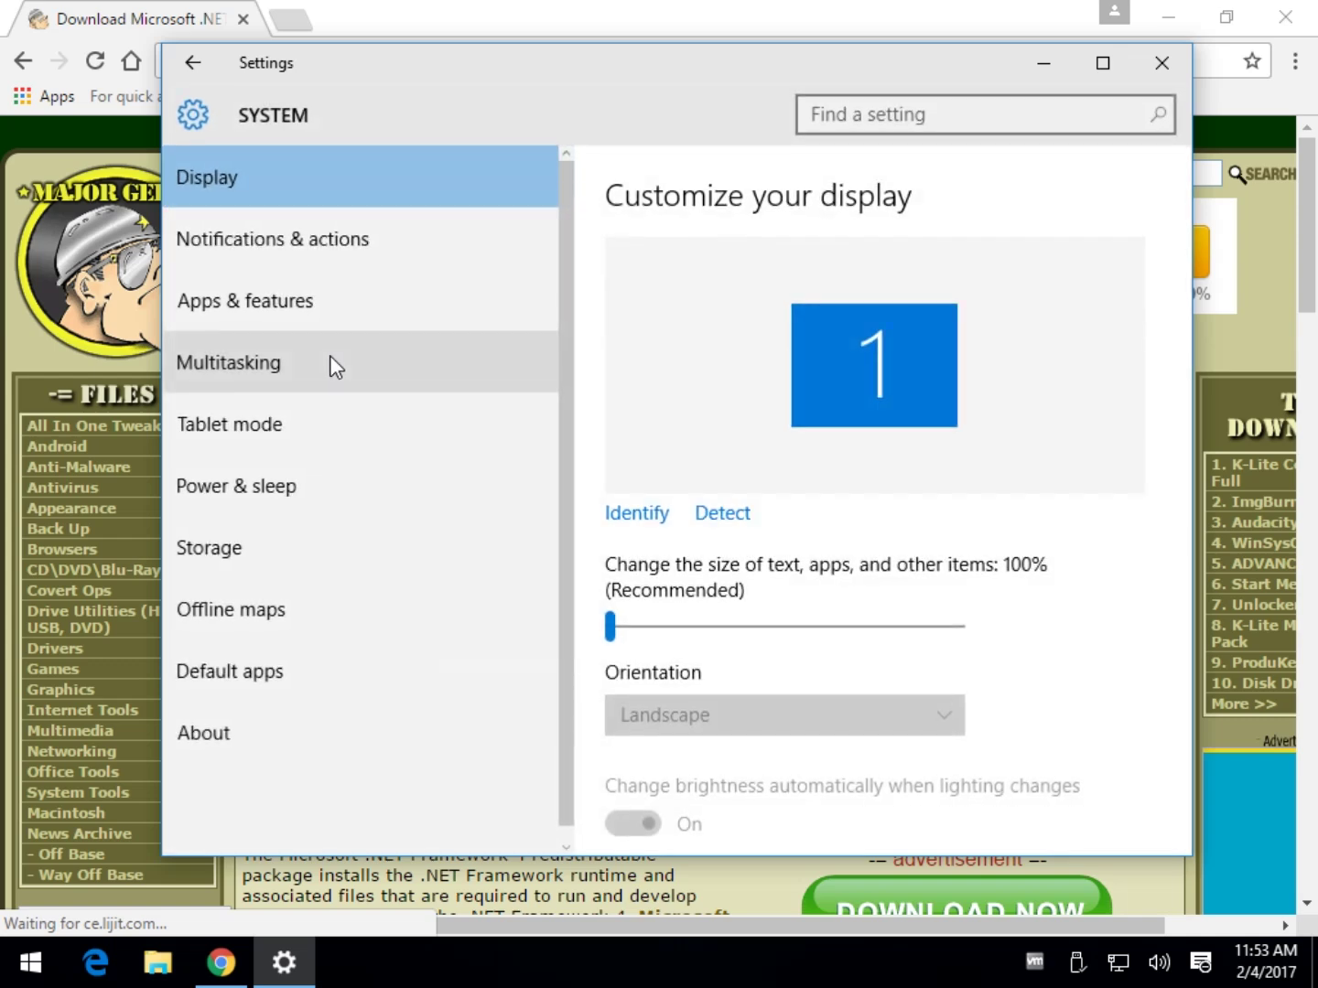
{"action": "left_click", "coordinate": [319, 308]}
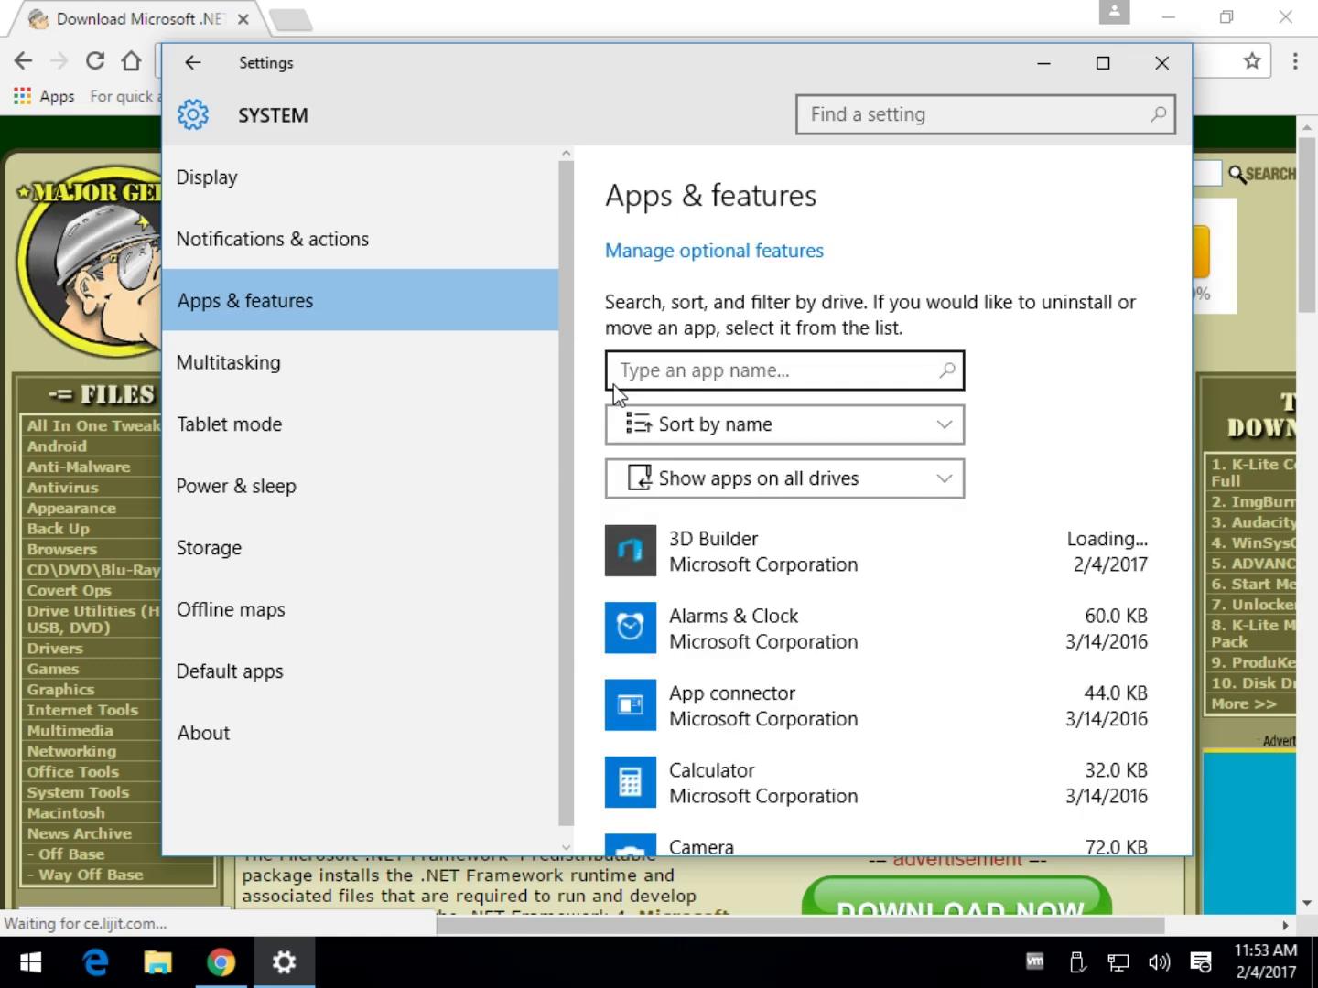
Look through the installed apps for Microsoft Visual C++ redistributables and close Settings
{"action": "scroll", "coordinate": [673, 629], "scroll_direction": "down", "scroll_amount": 10}
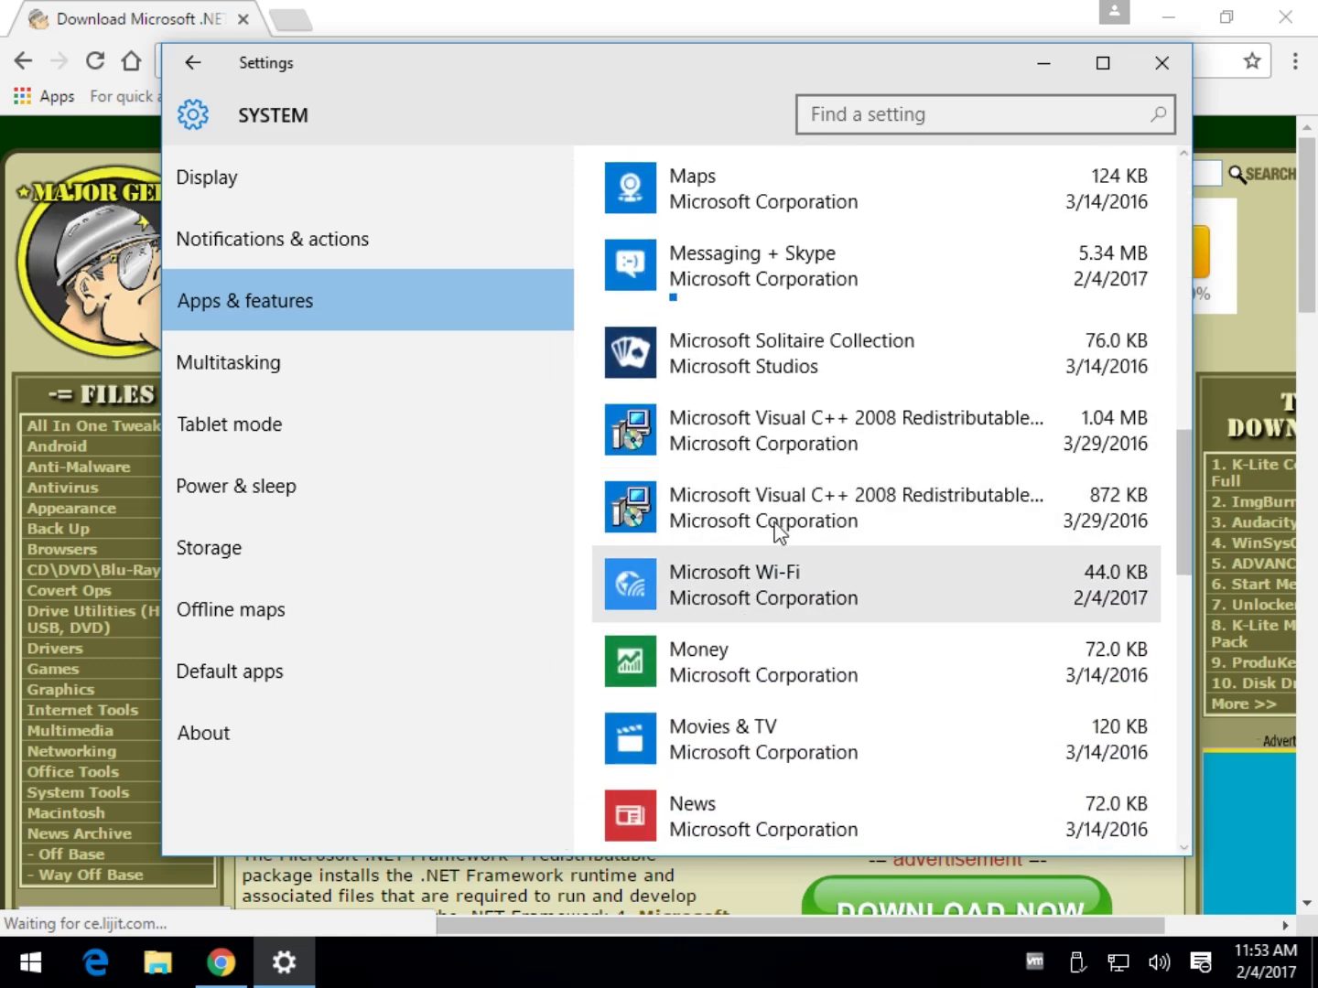
{"action": "scroll", "coordinate": [796, 548], "scroll_direction": "down", "scroll_amount": 5}
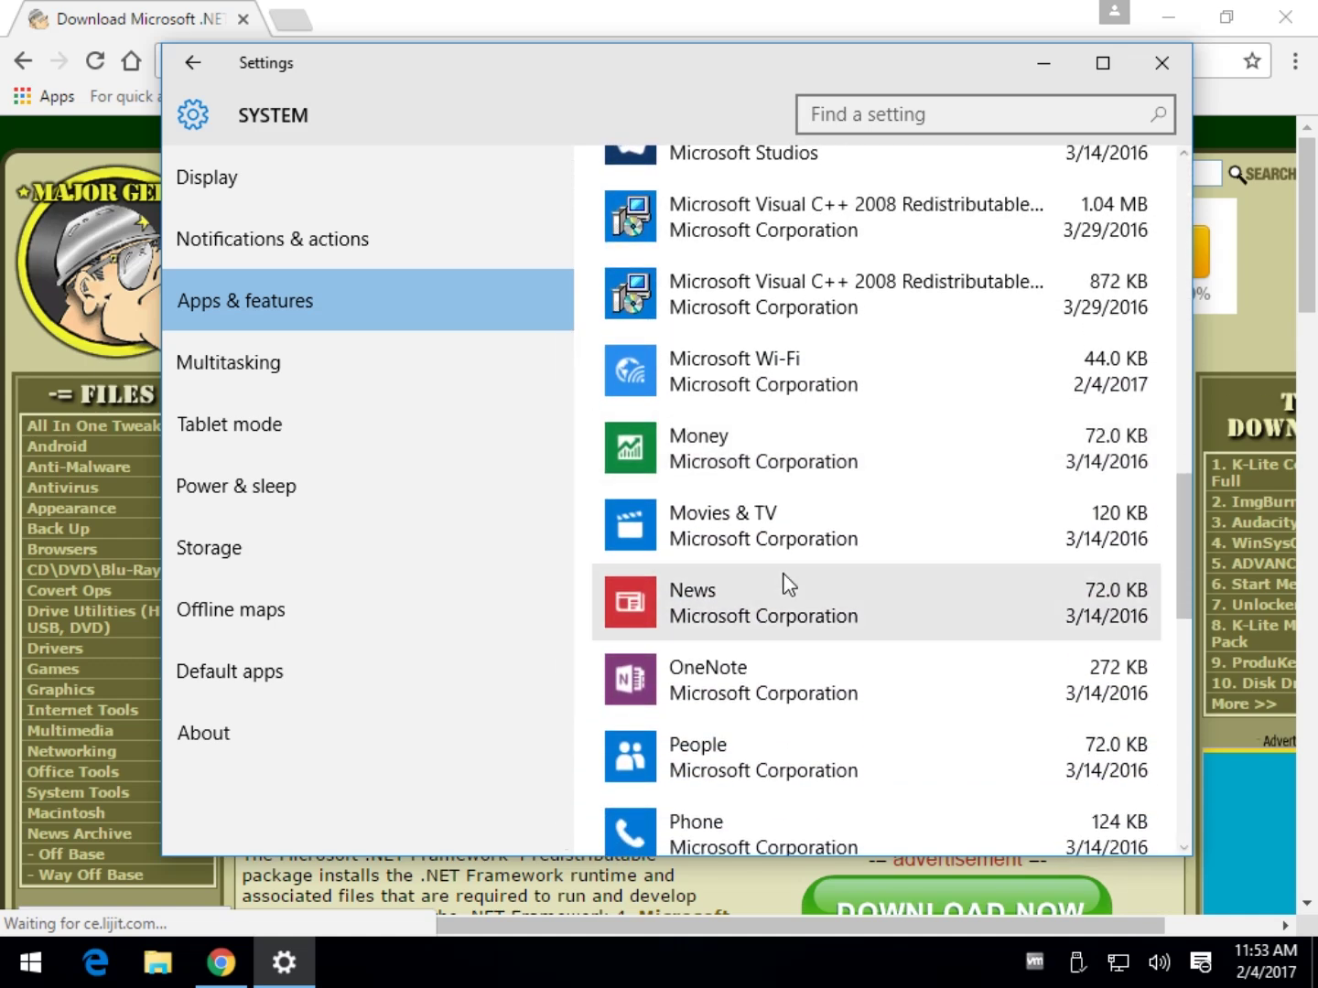
{"action": "scroll", "coordinate": [788, 583], "scroll_direction": "down", "scroll_amount": 8}
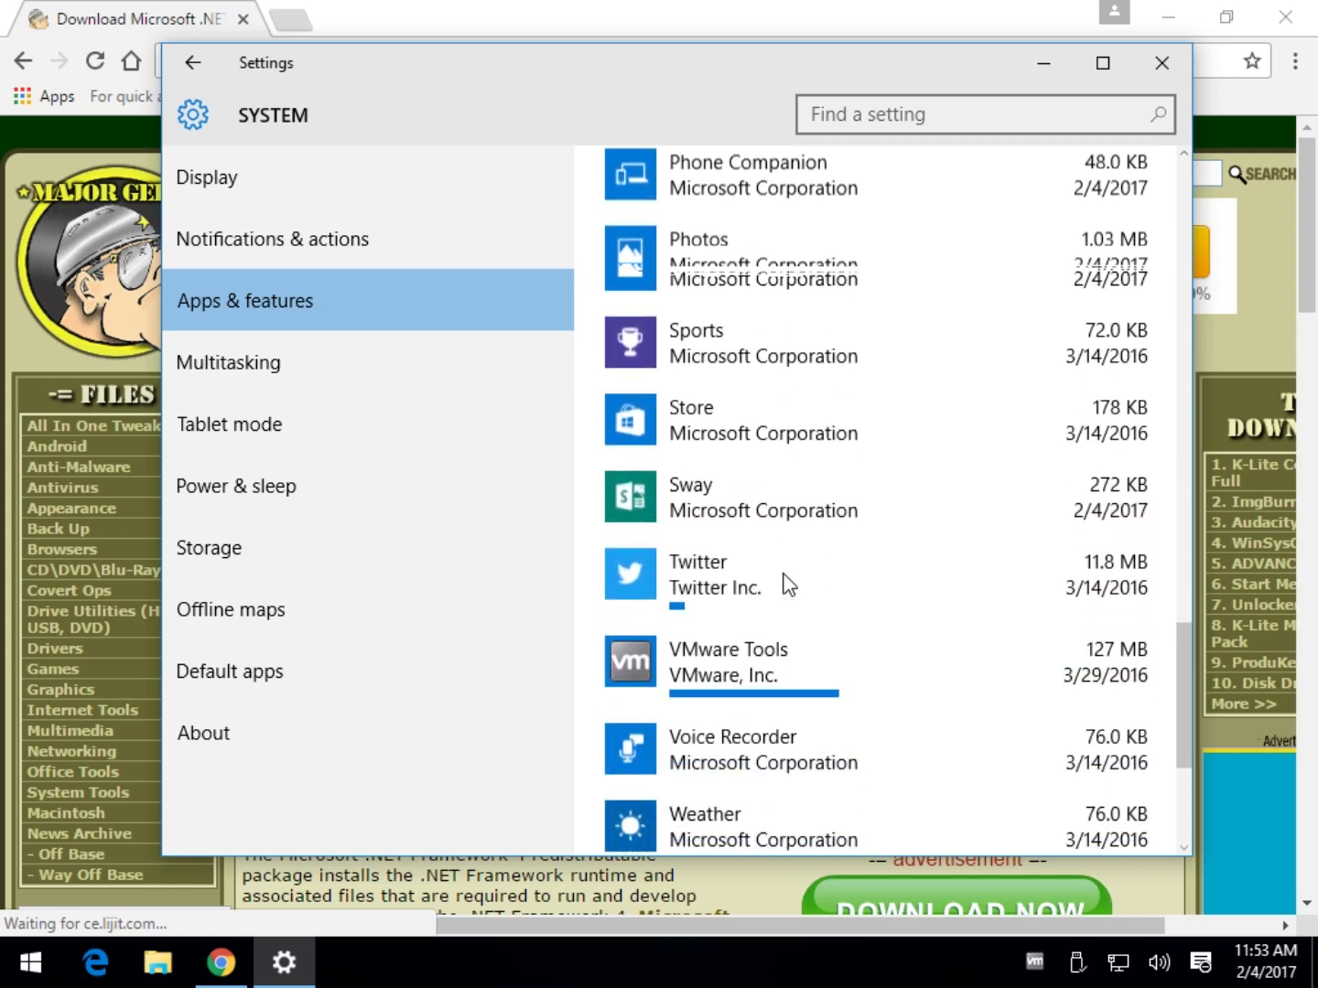
{"action": "scroll", "coordinate": [787, 584], "scroll_direction": "up", "scroll_amount": 13}
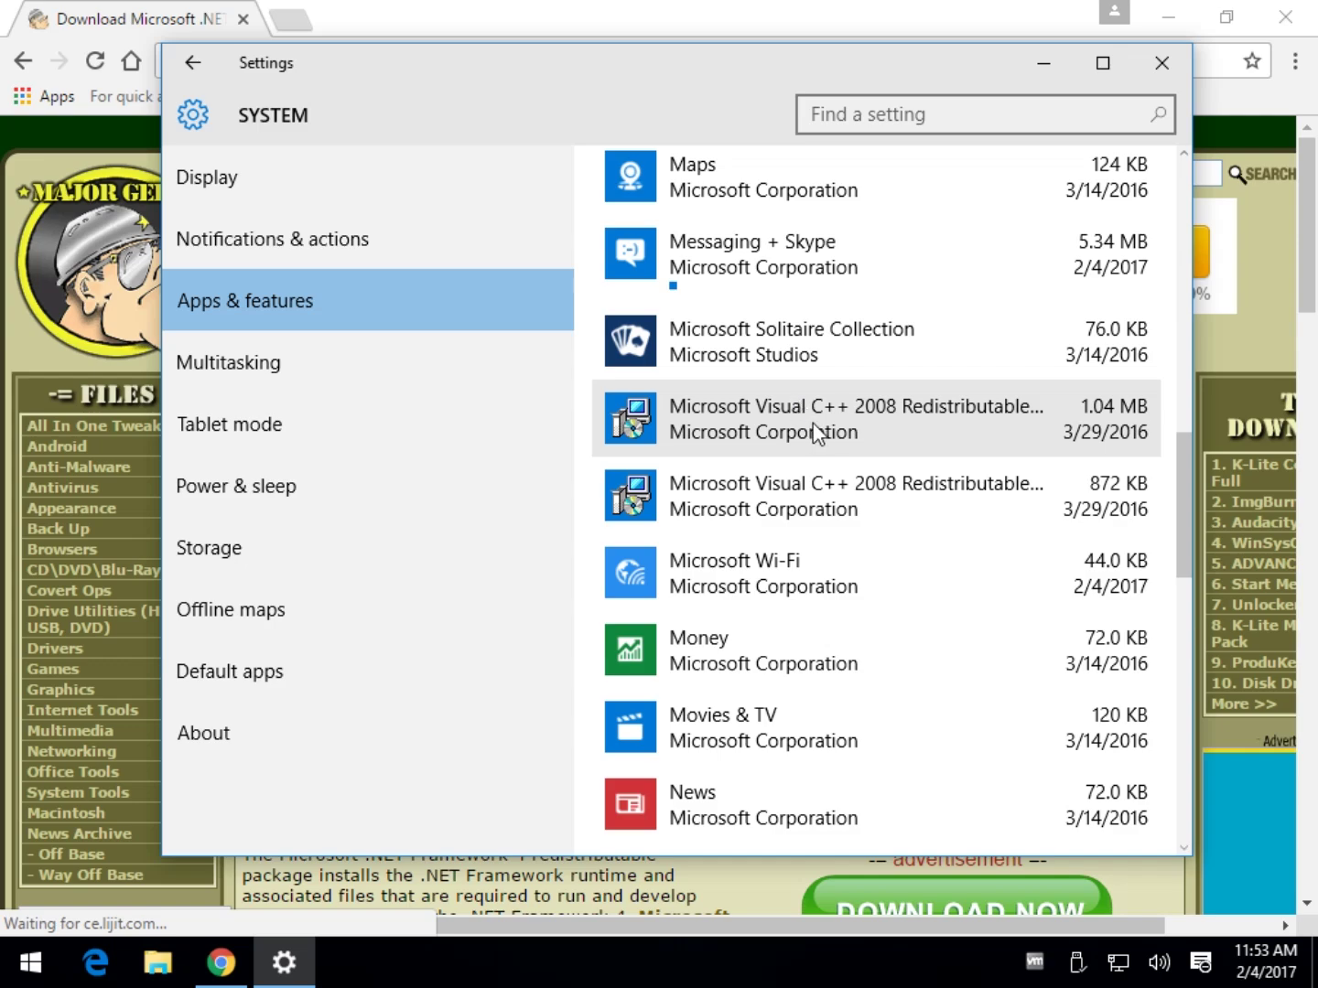
{"action": "scroll", "coordinate": [815, 432], "scroll_direction": "up", "scroll_amount": 10}
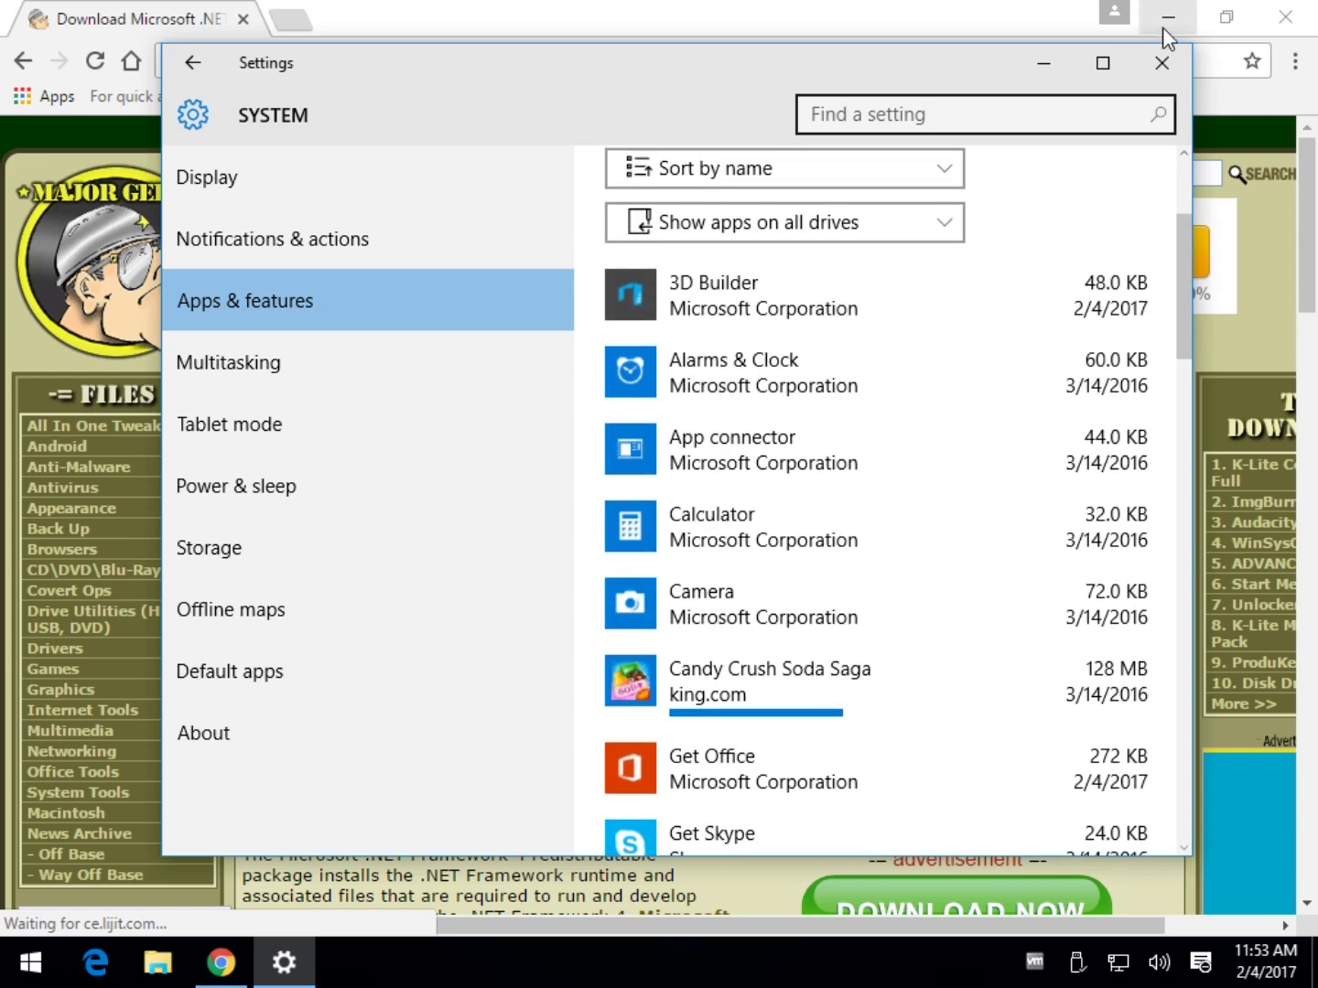
{"action": "left_click", "coordinate": [1163, 64]}
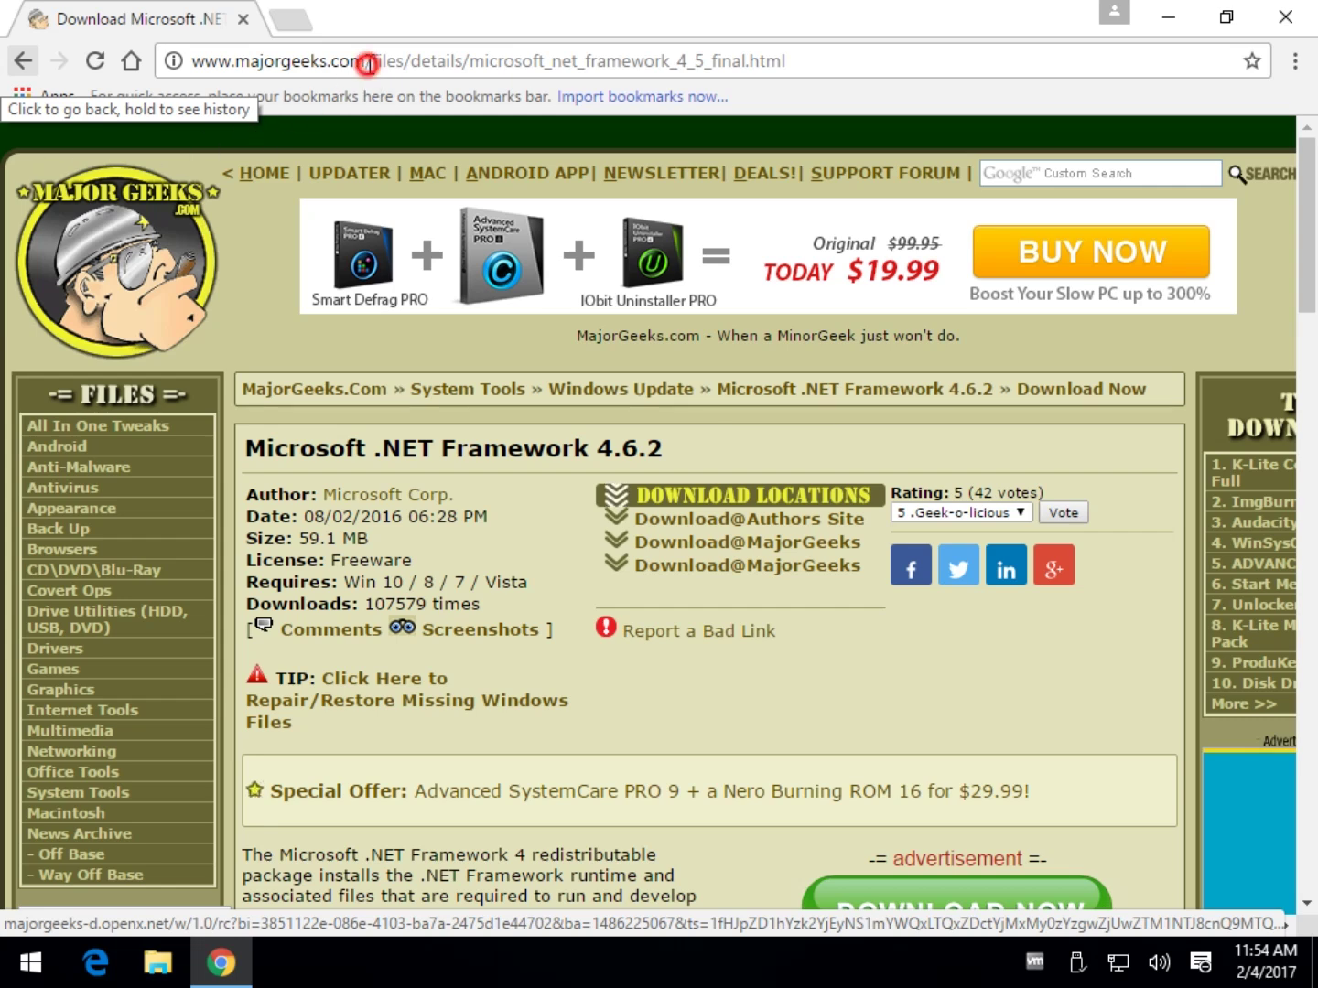
Search Google for "visual c++ majorgeeks" from the browser's address field
{"action": "left_click", "coordinate": [328, 66]}
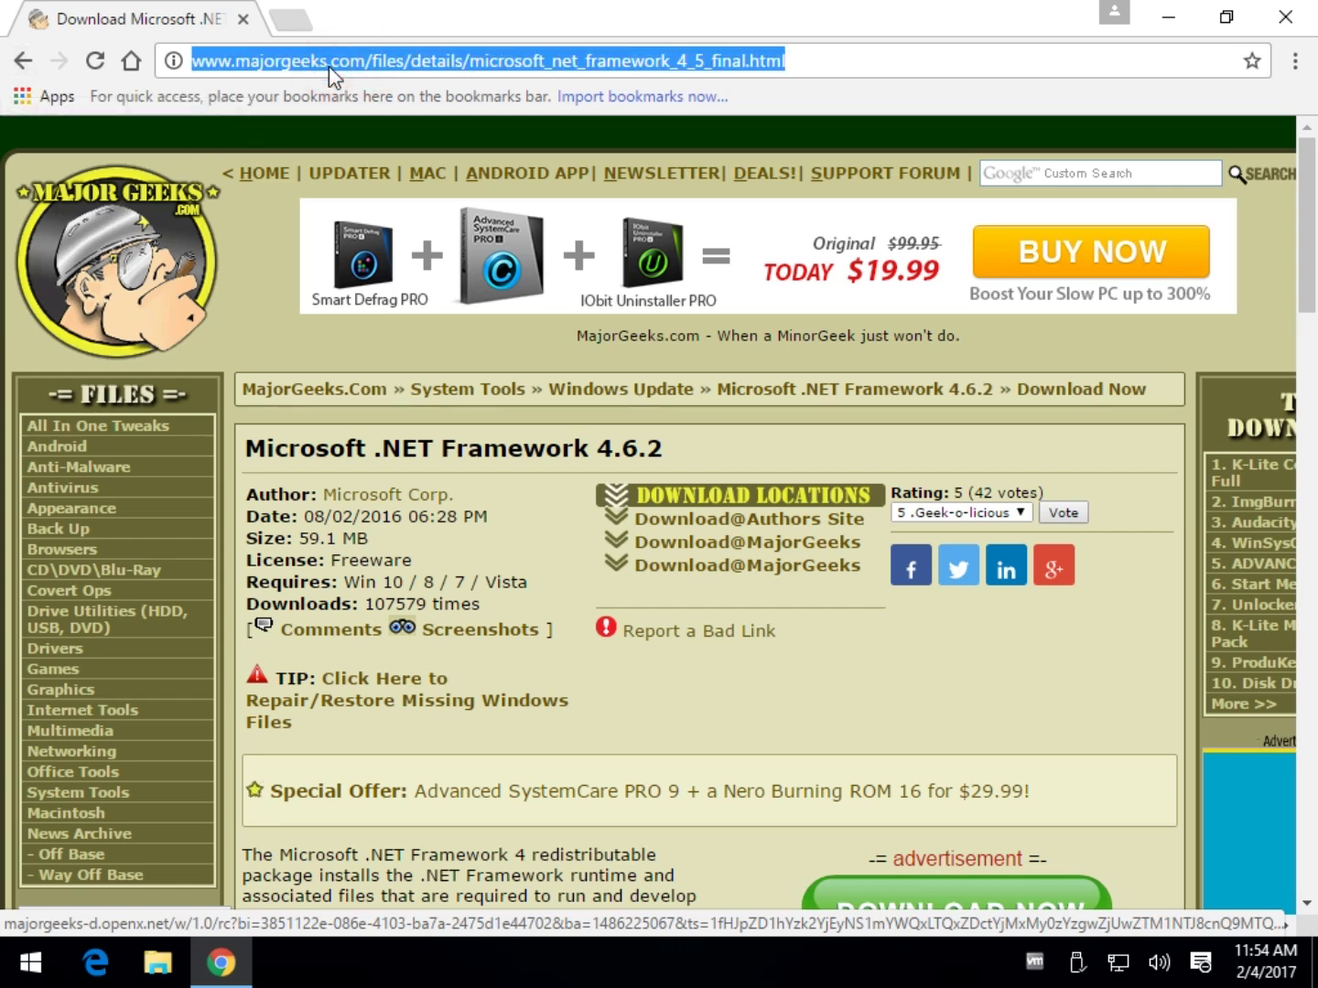
{"action": "type", "text": "visual c"}
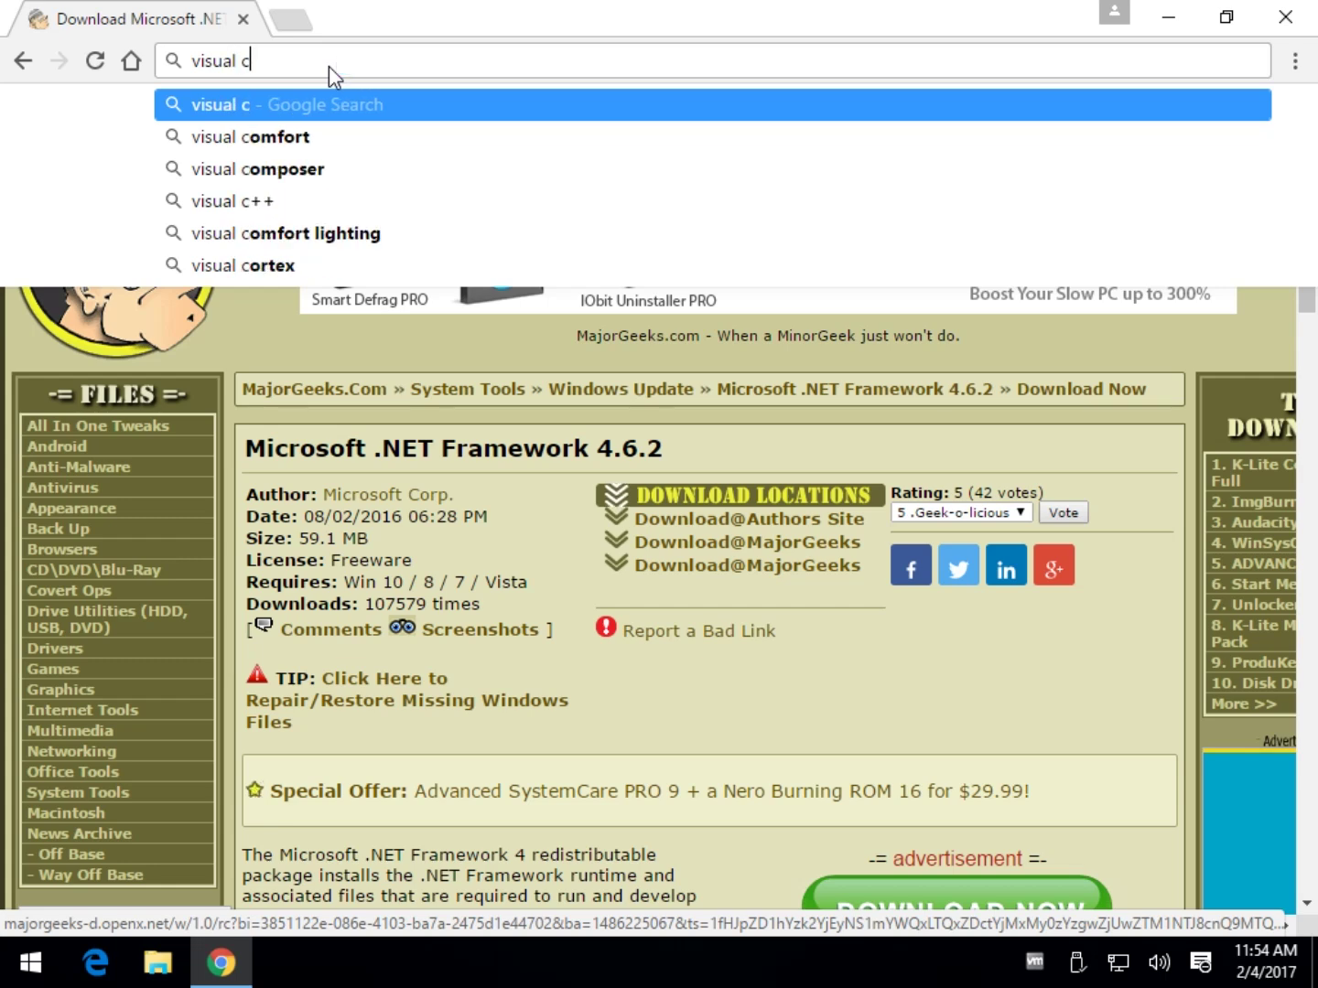
{"action": "type", "text": "++ majorgeeks"}
{"action": "key", "text": "Return"}
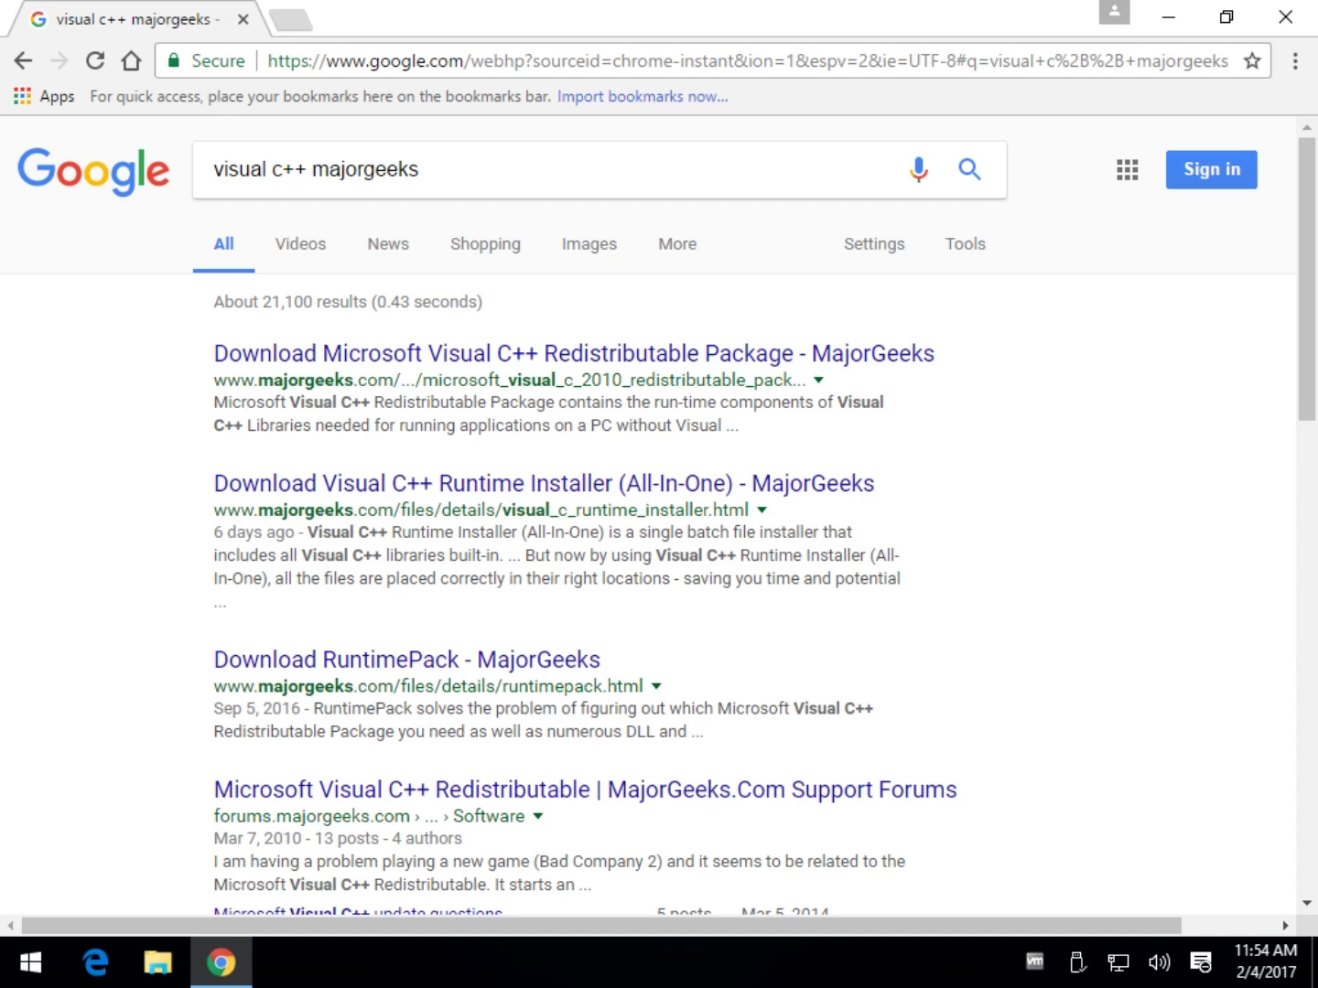
Replace the Google search query with "directx majorgeeks" and run the search
{"action": "left_click", "coordinate": [463, 174]}
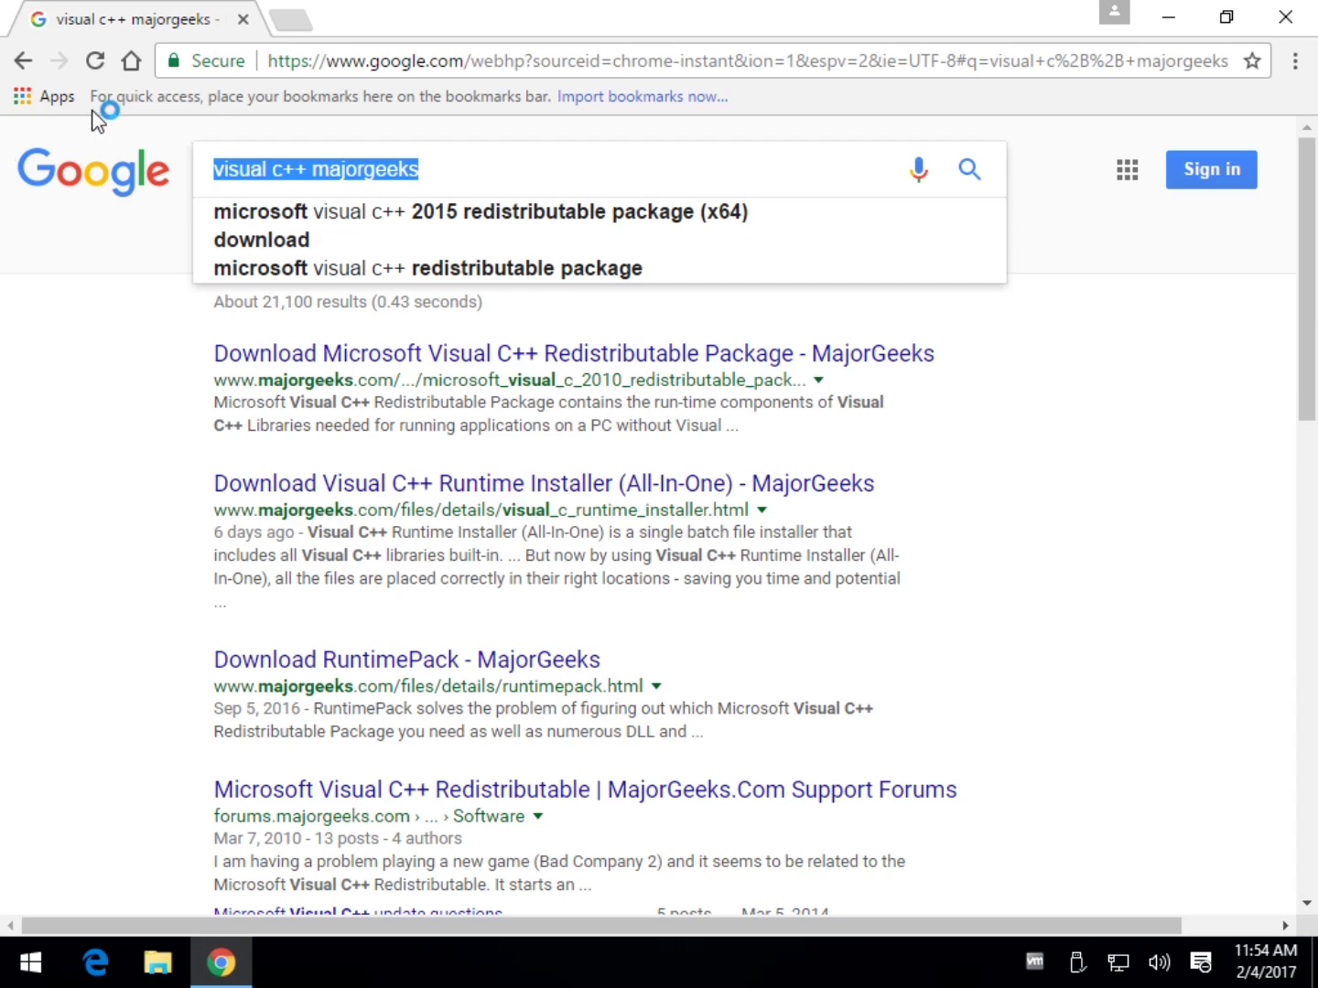
{"action": "key", "text": "BackSpace"}
{"action": "type", "text": "irectc"}
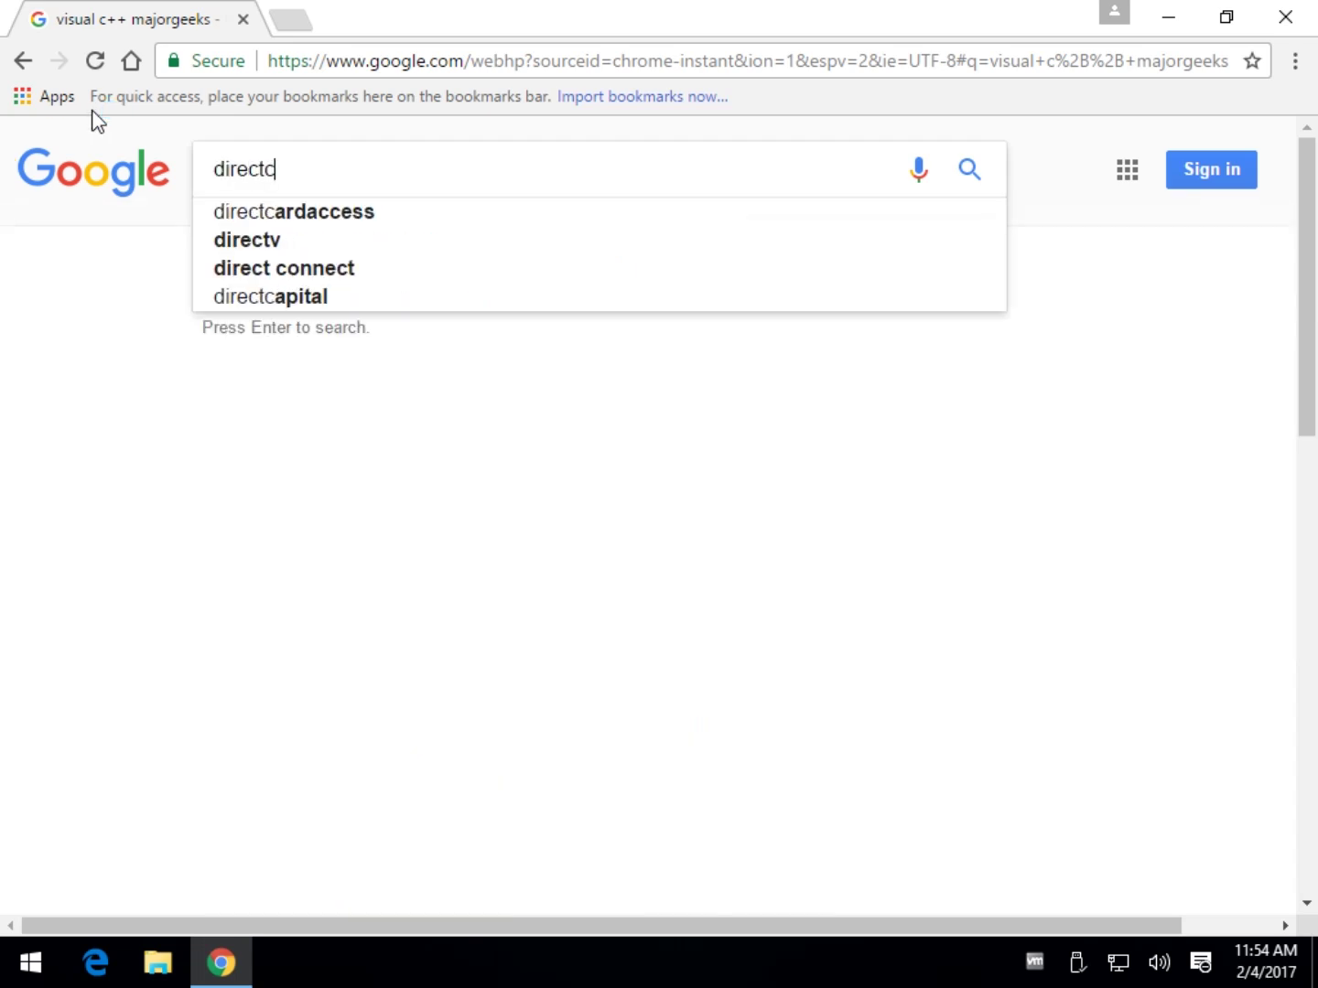
{"action": "key", "text": "BackSpace"}
{"action": "type", "text": "x "}
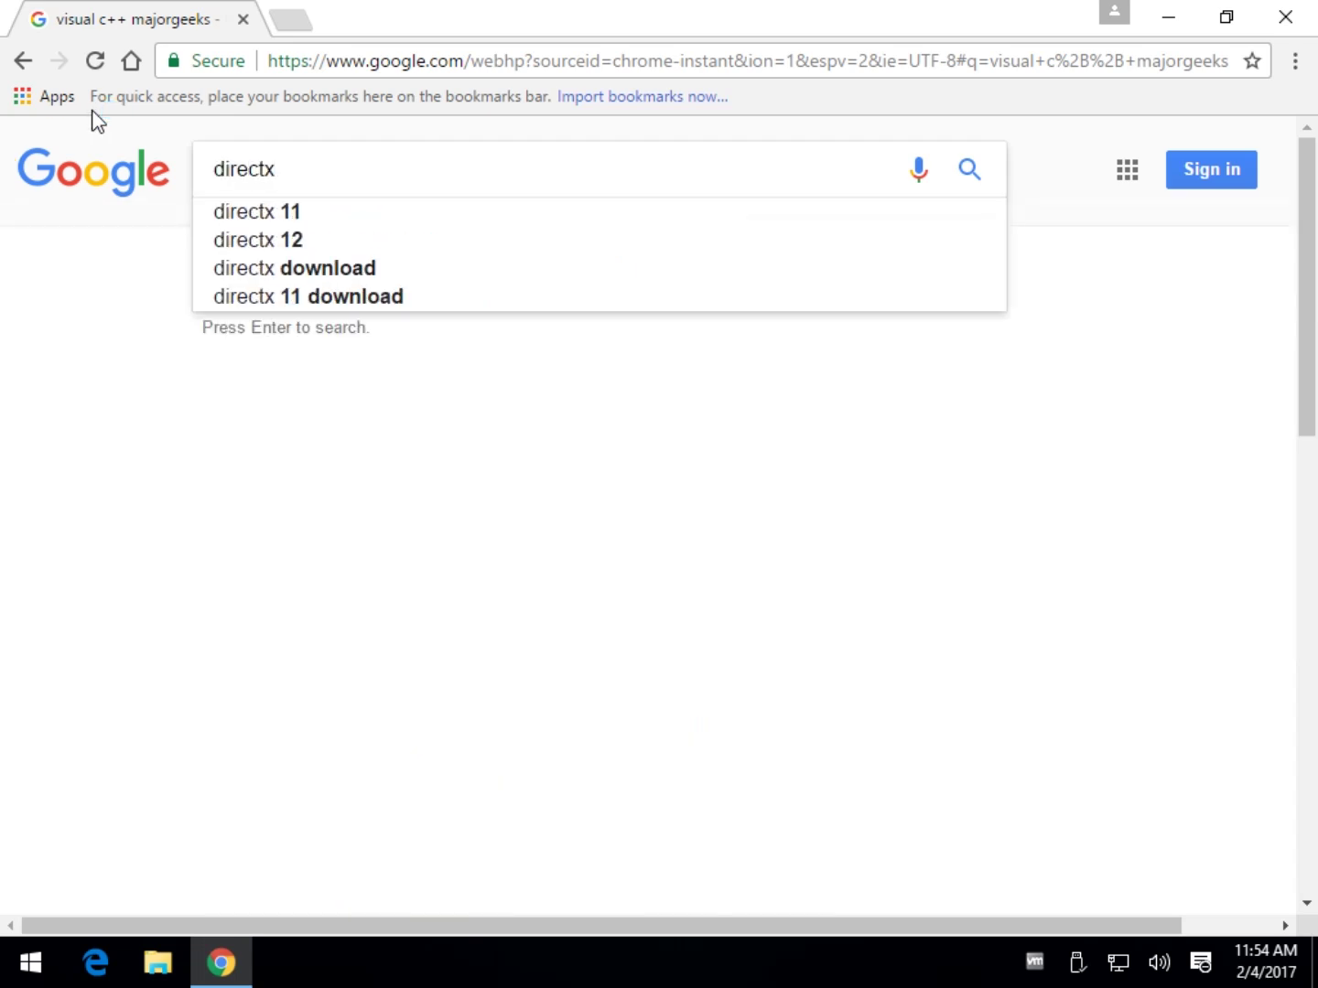
{"action": "type", "text": "majorgeeks"}
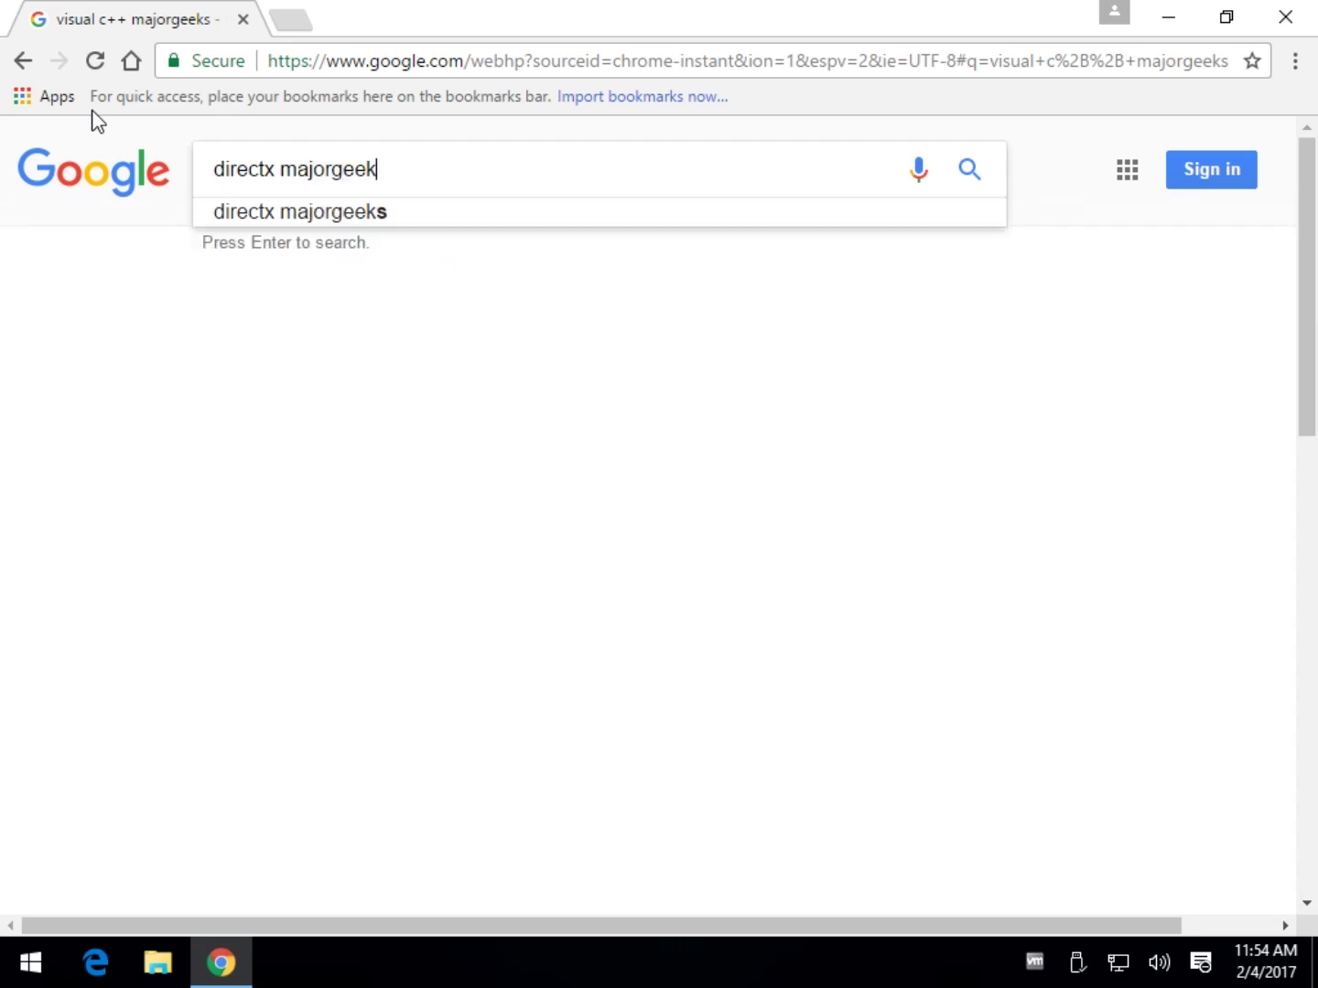
{"action": "key", "text": "Return"}
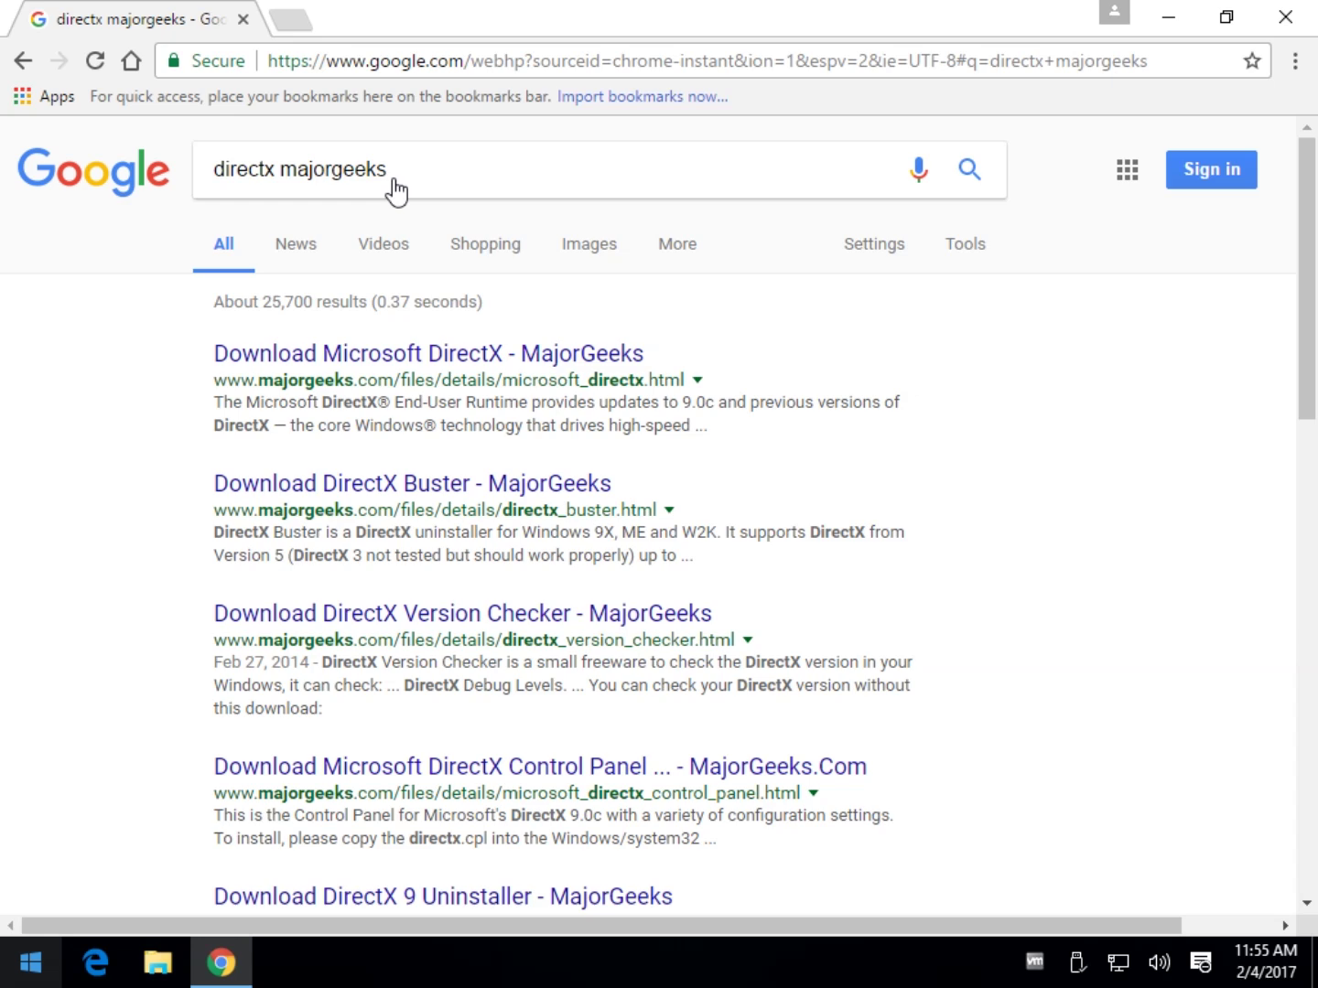
Replace the Google search query with "driver booster majorgeeks", run the search, and close the browser
{"action": "left_click", "coordinate": [463, 176]}
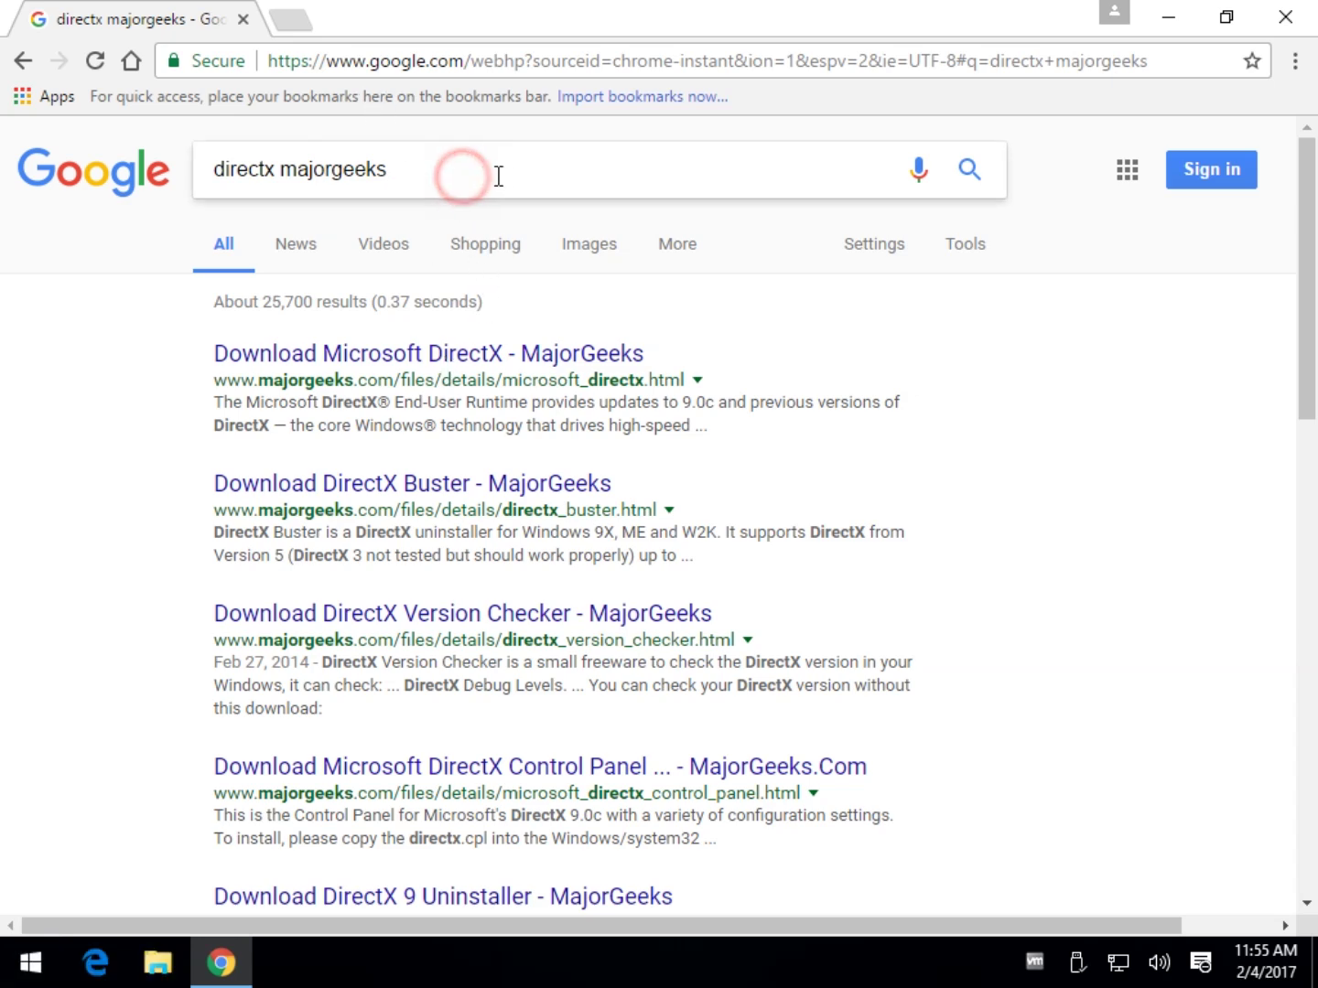
{"action": "key", "text": "ctrl+a"}
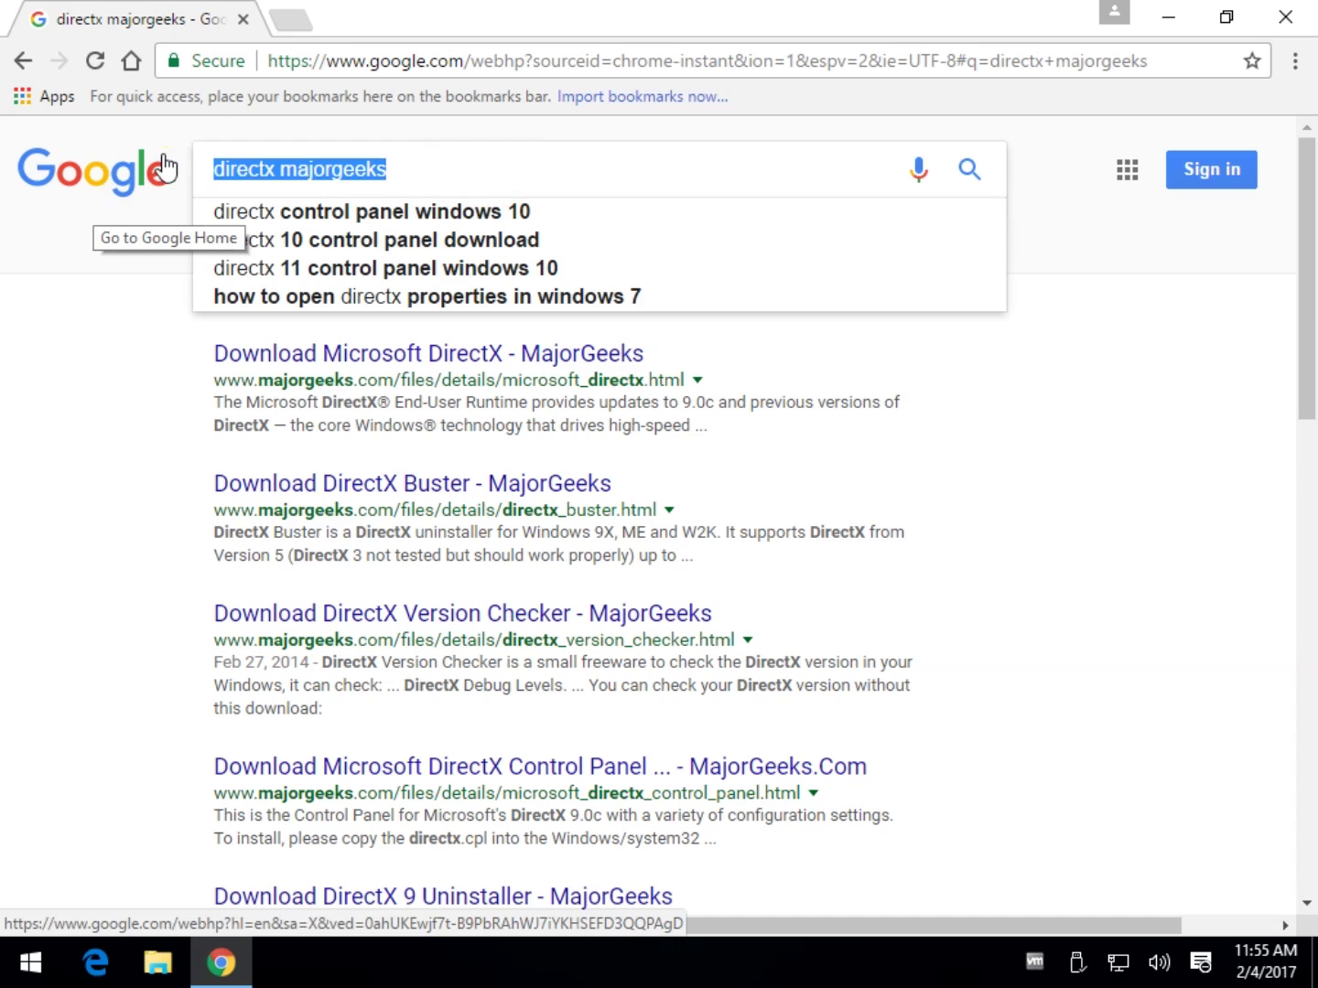
{"action": "type", "text": "d"}
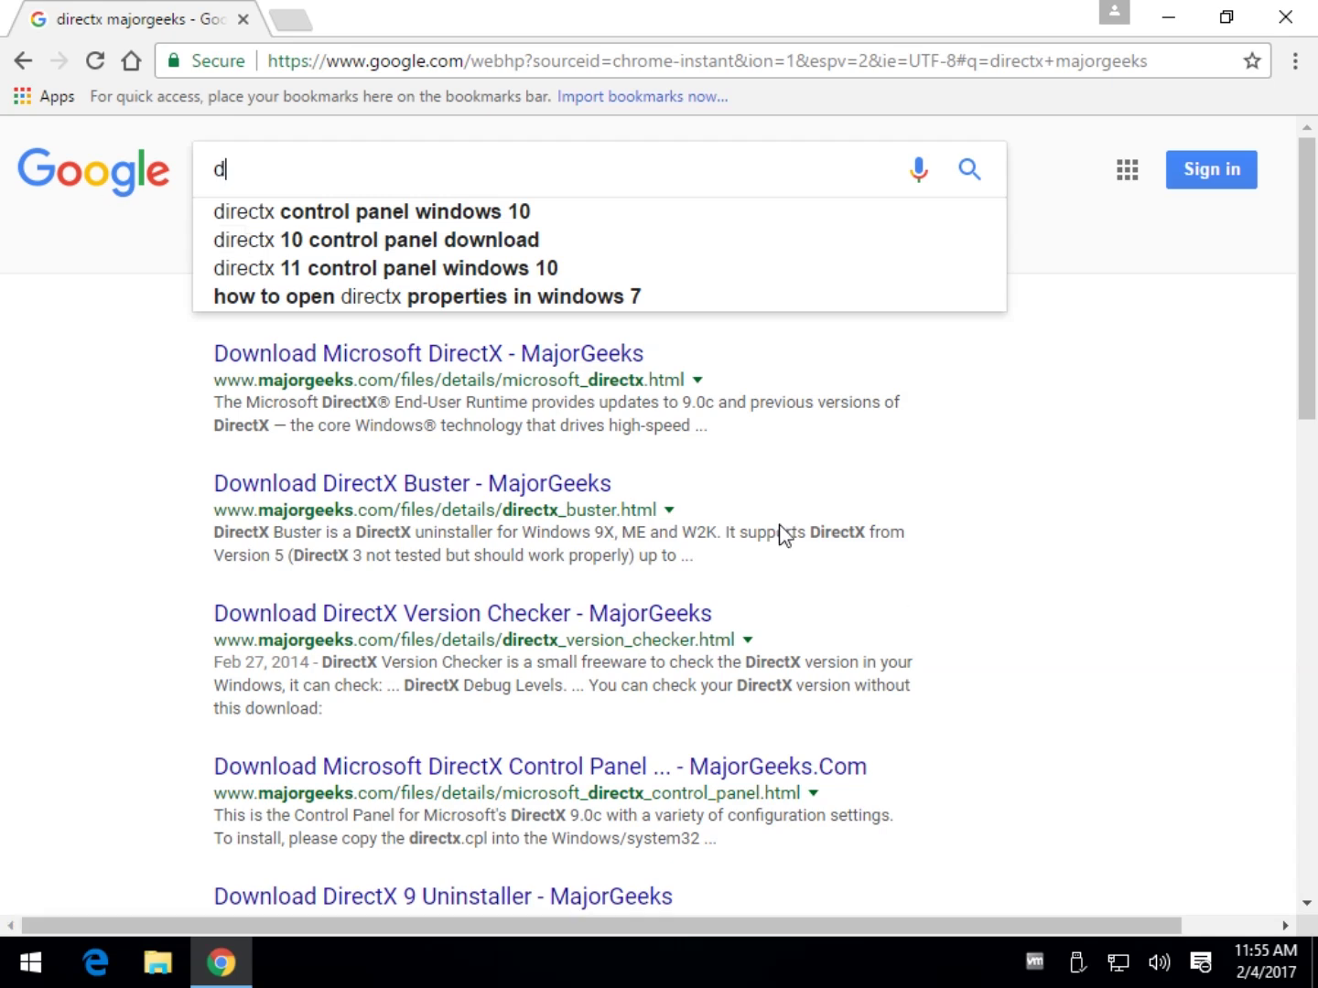
{"action": "type", "text": "river booster"}
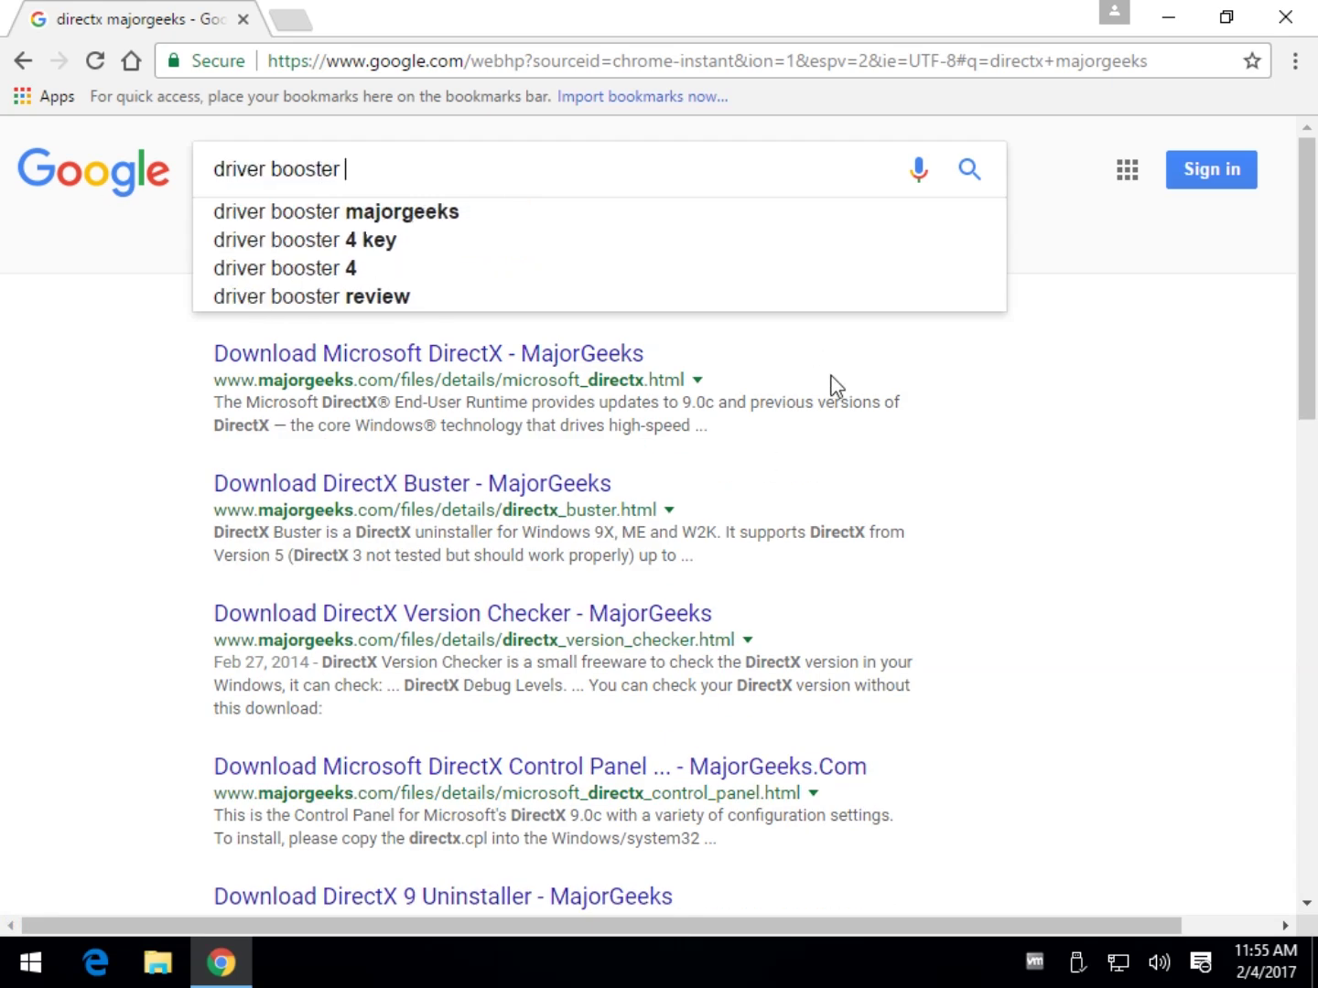
{"action": "left_click", "coordinate": [481, 214]}
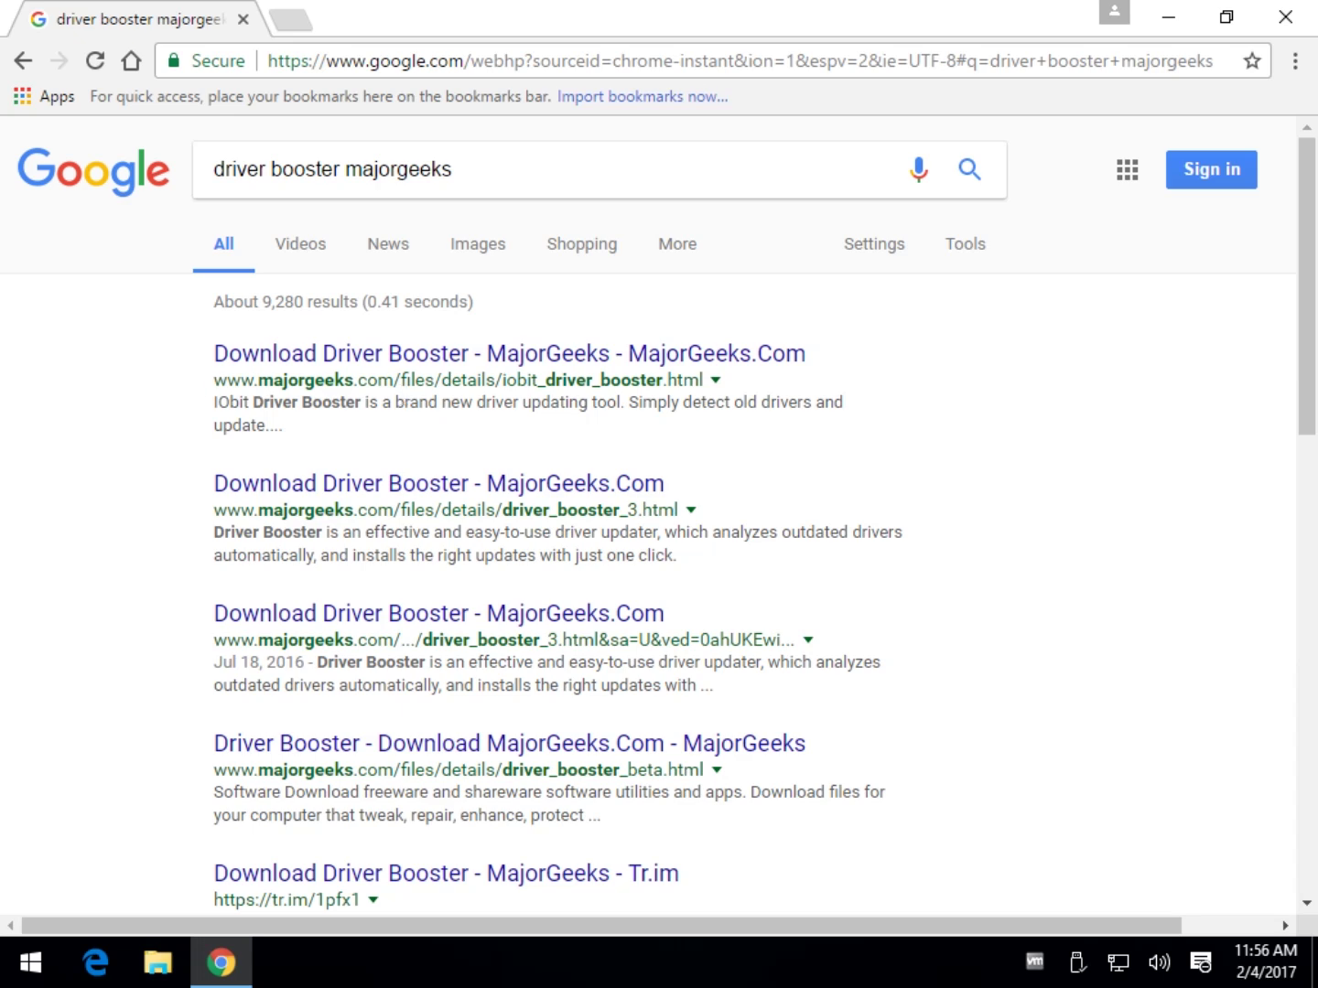
{"action": "left_click", "coordinate": [1286, 18]}
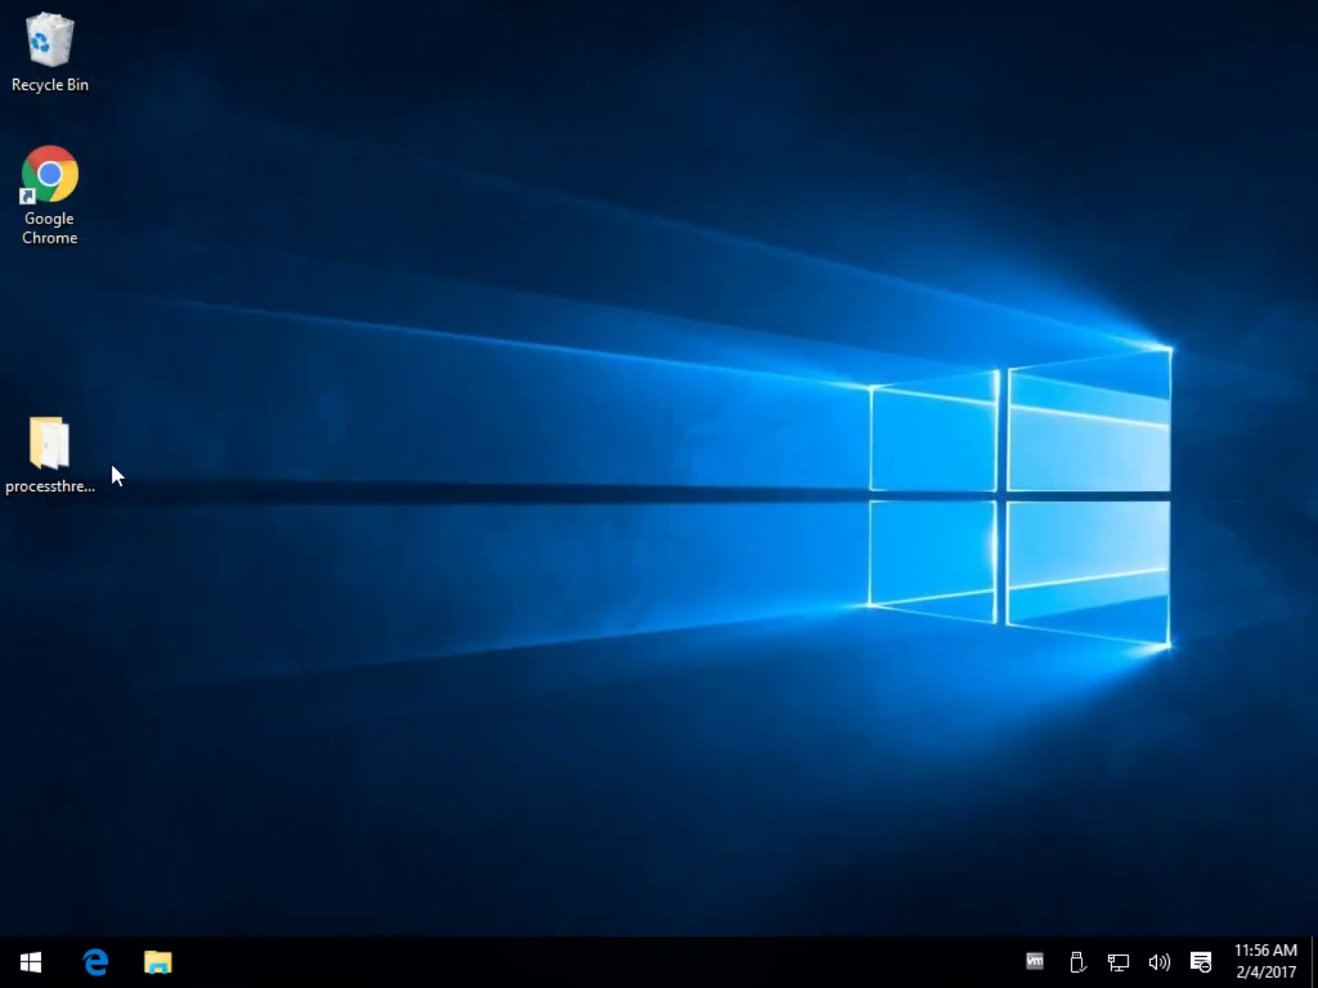
Run the ProcessThreadsView application from the desktop's processthreadsview-x64 folder as administrator, then cancel its process selection and close it
{"action": "double_click", "coordinate": [50, 449]}
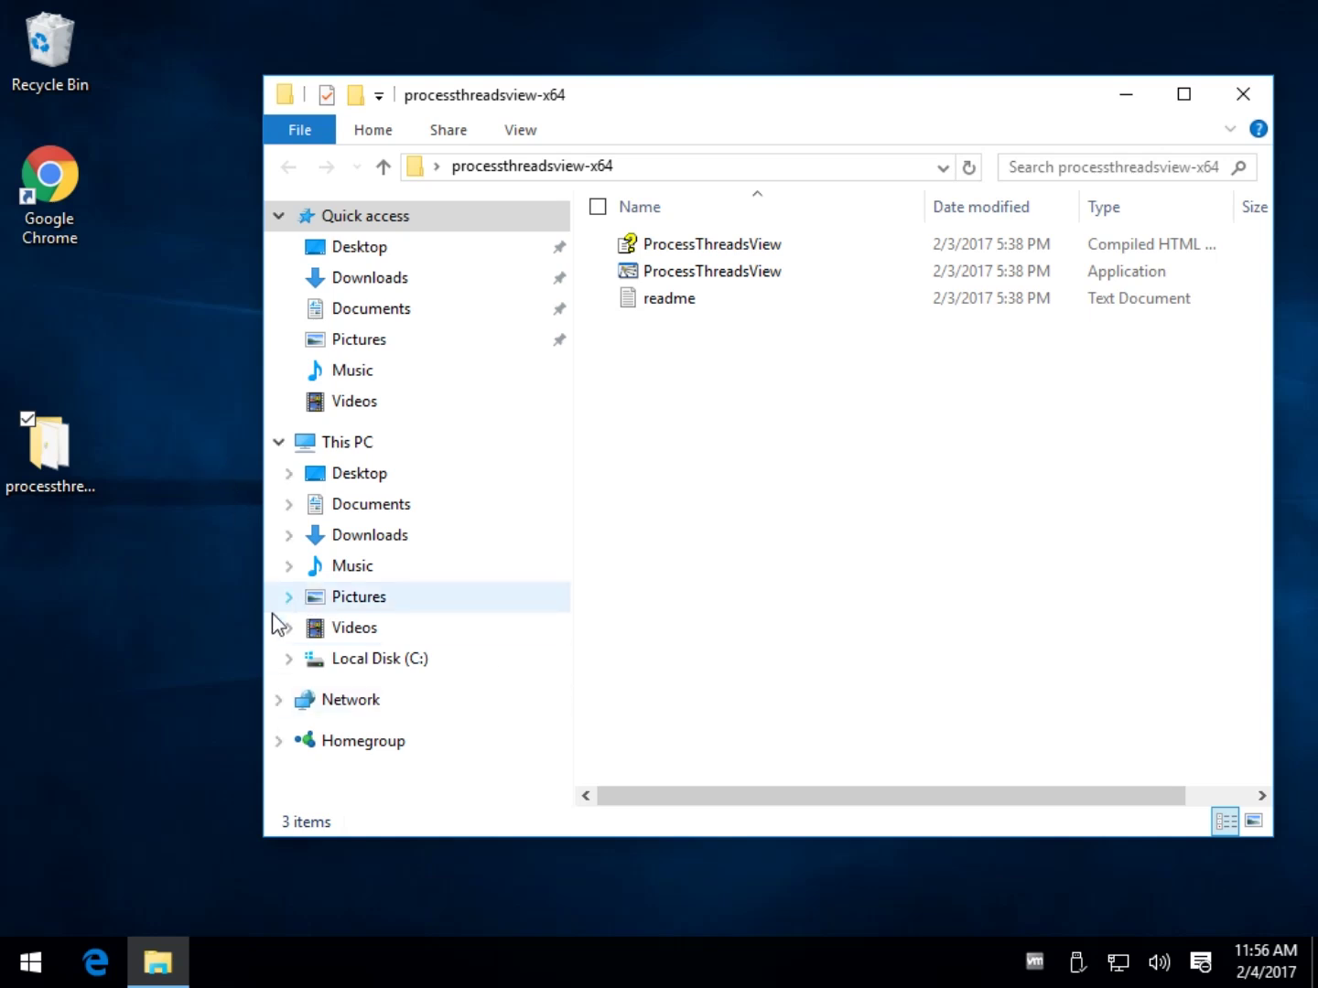
{"action": "left_click", "coordinate": [287, 659]}
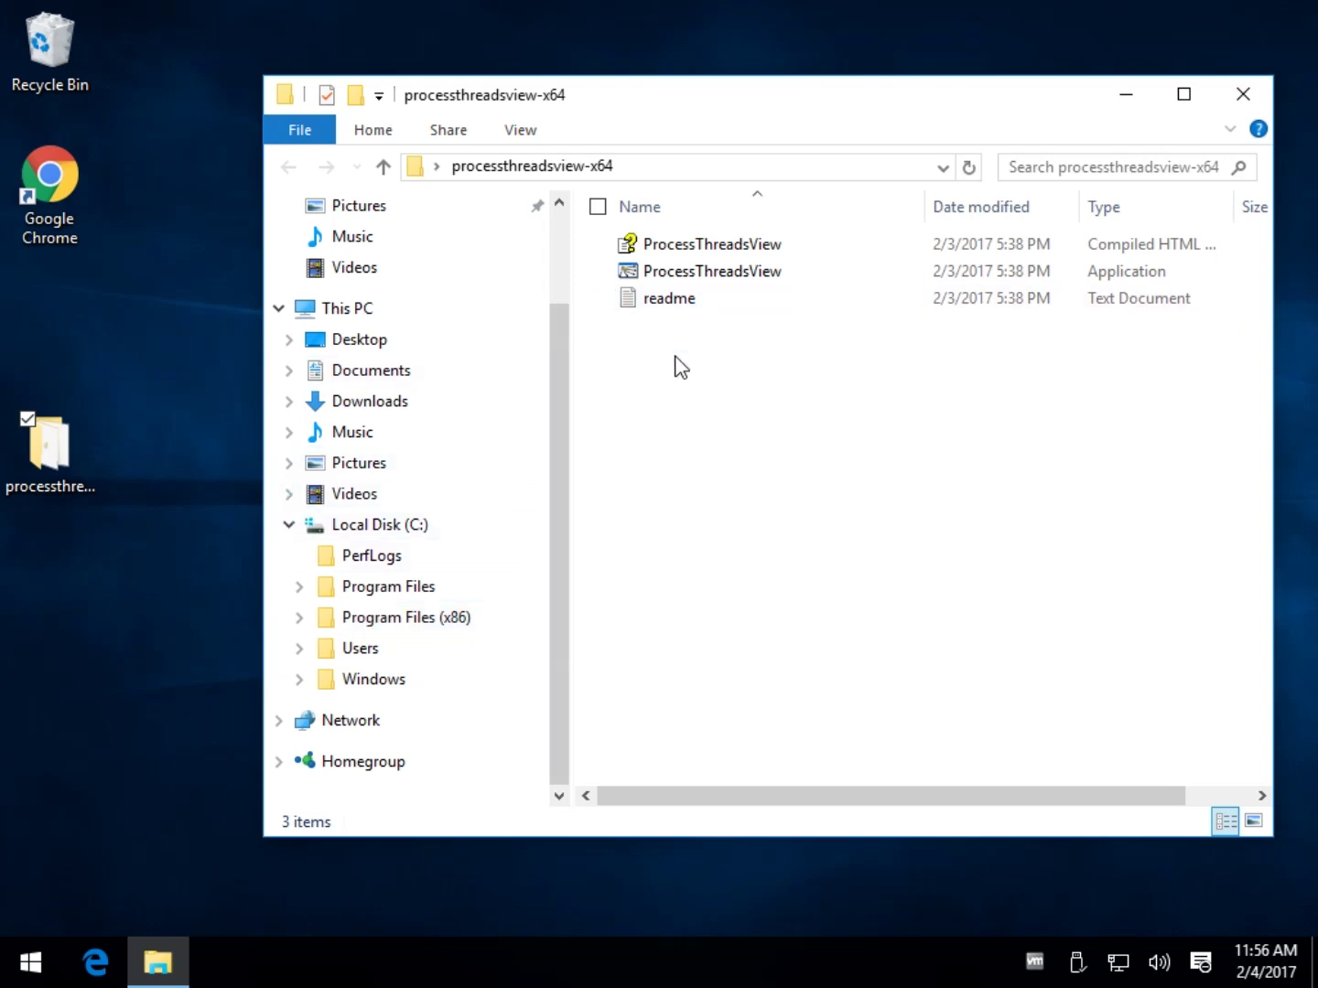
{"action": "left_click", "coordinate": [759, 273]}
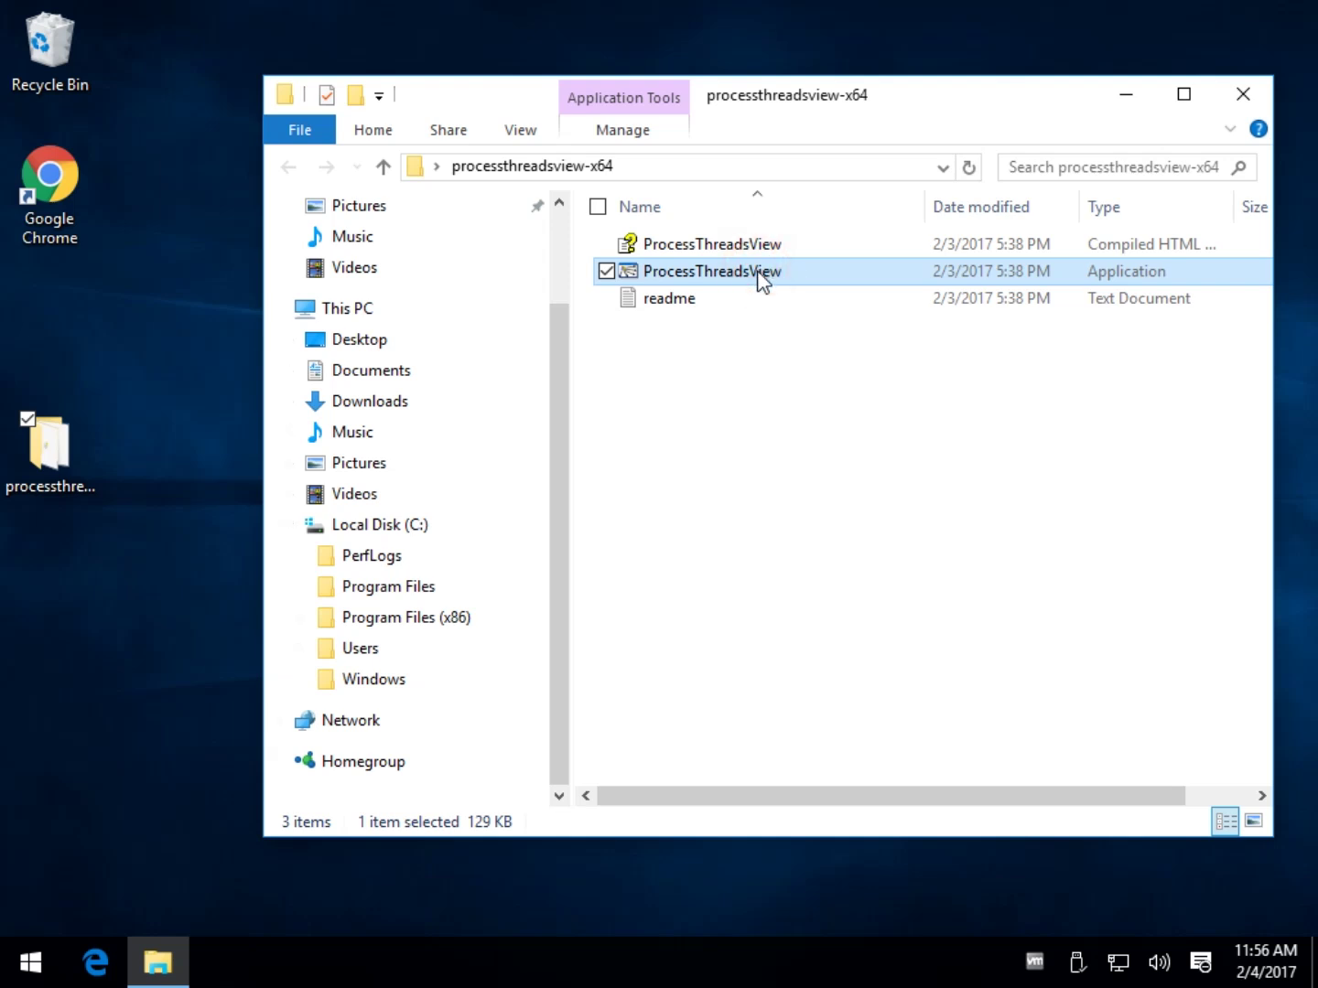
{"action": "right_click", "coordinate": [758, 274]}
{"action": "left_click", "coordinate": [533, 323]}
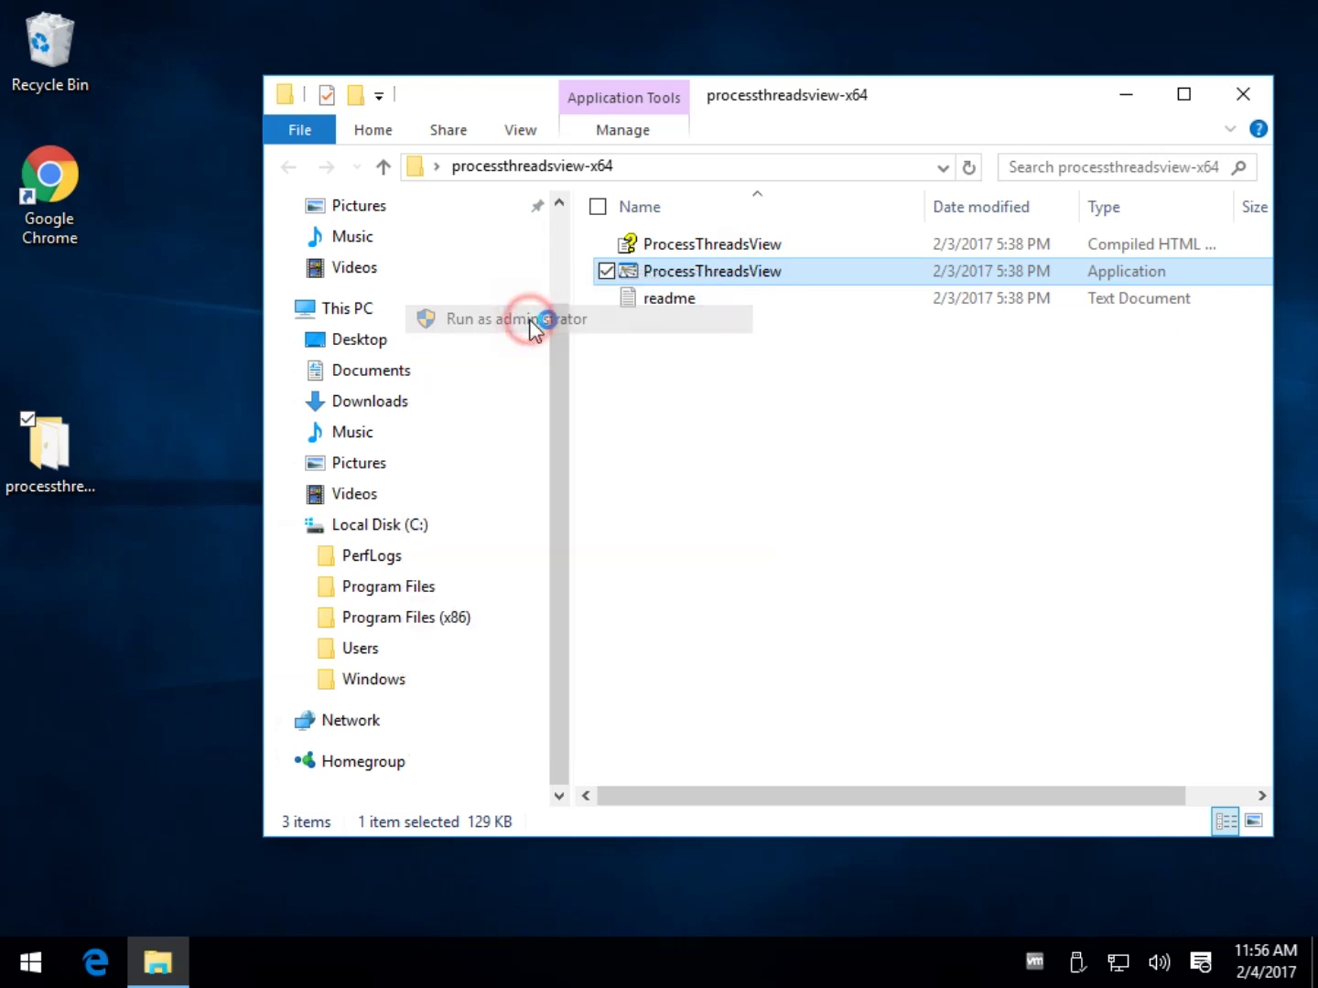
{"action": "left_click", "coordinate": [693, 487]}
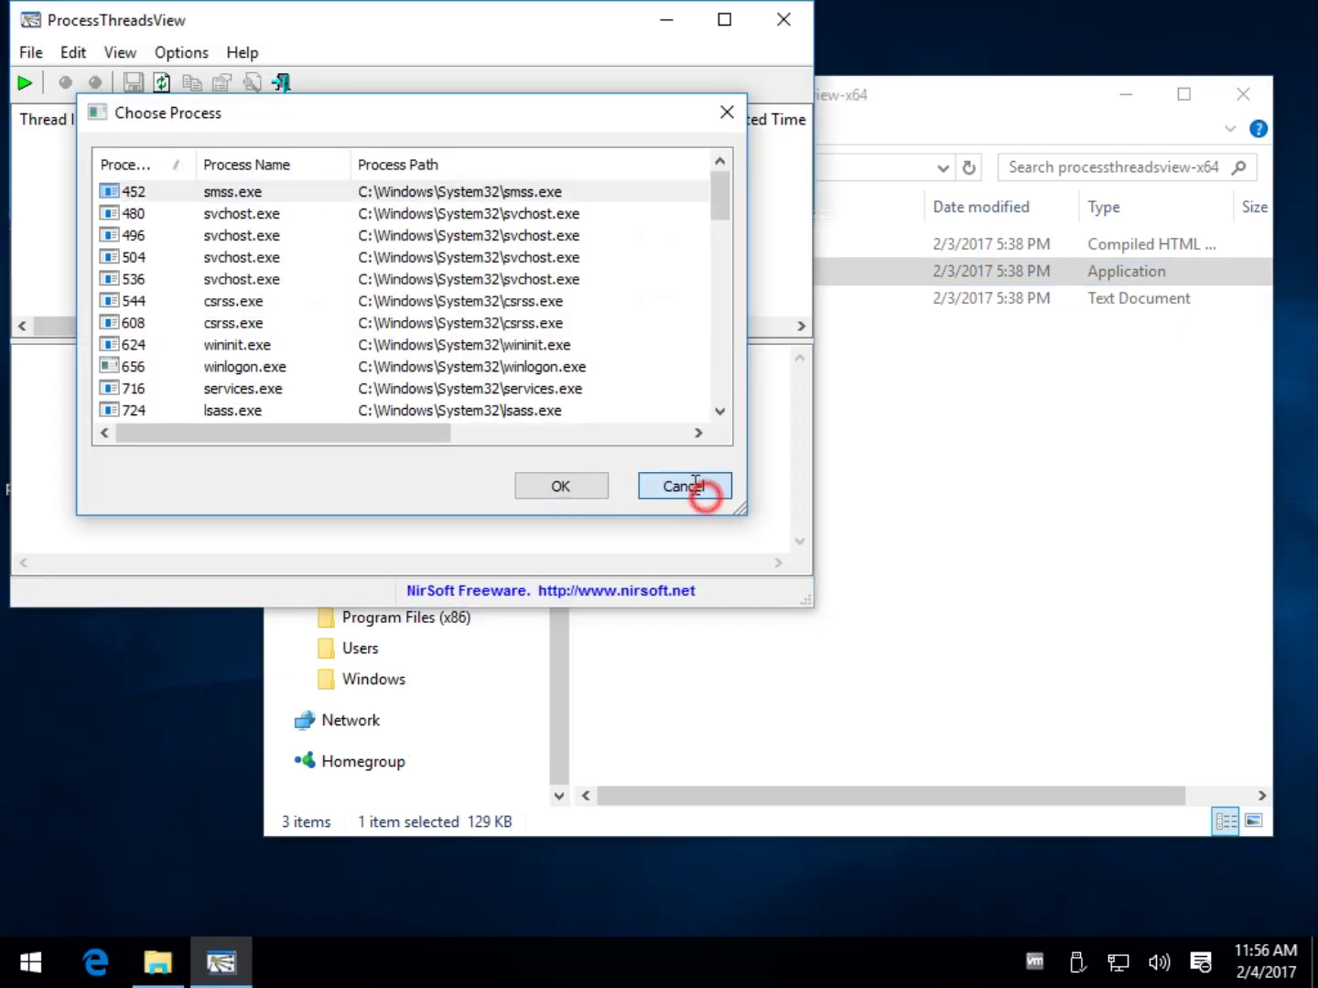
{"action": "left_click", "coordinate": [783, 21]}
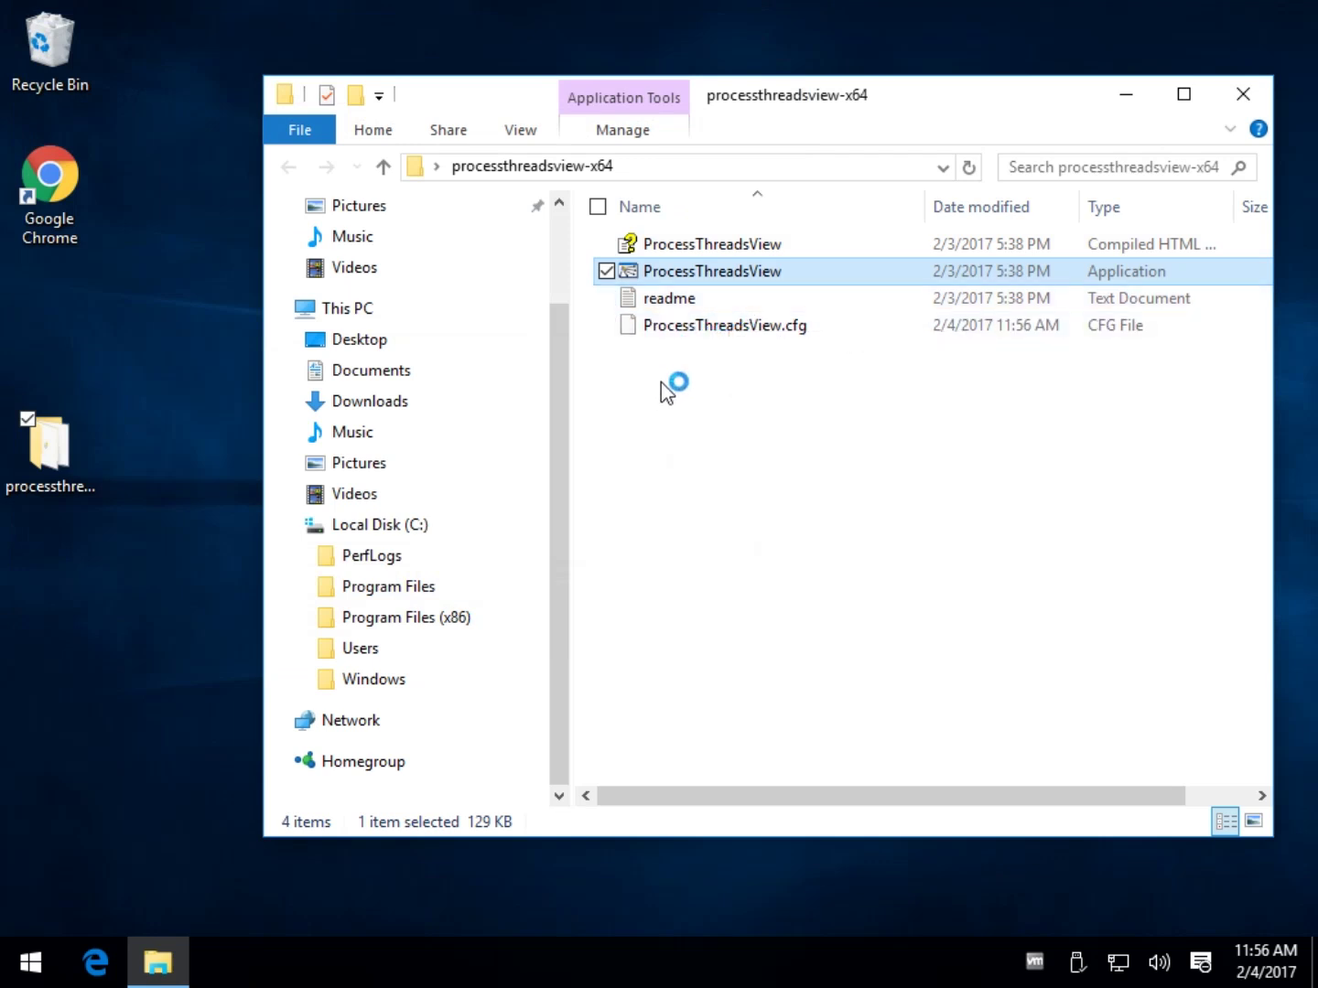
Set the ProcessThreadsView application's properties to run it in compatibility mode for Windows 7 and apply the change
{"action": "right_click", "coordinate": [756, 283]}
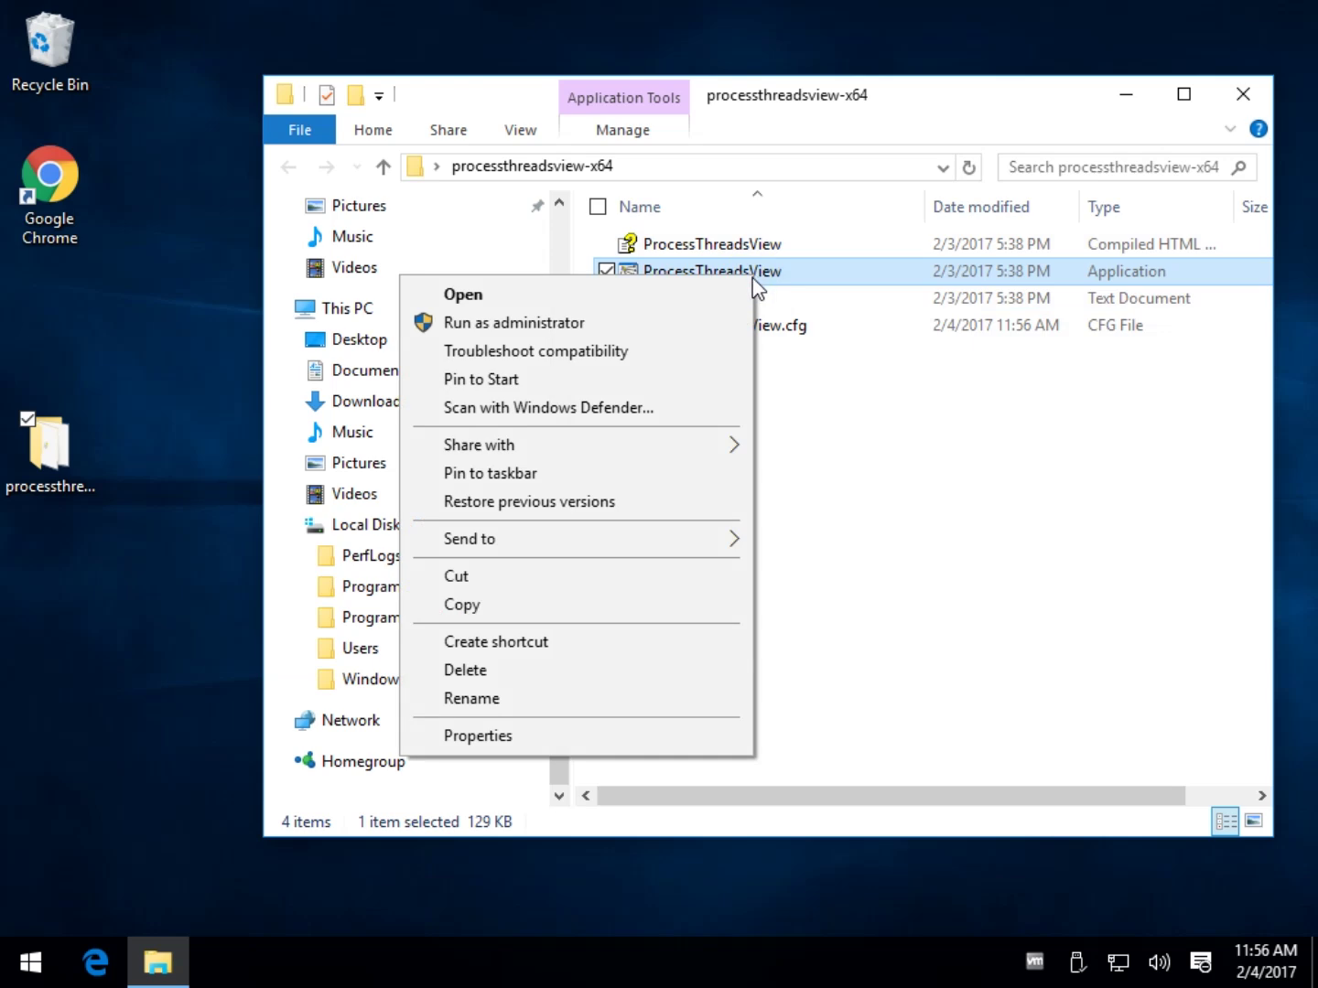
{"action": "left_click", "coordinate": [563, 736]}
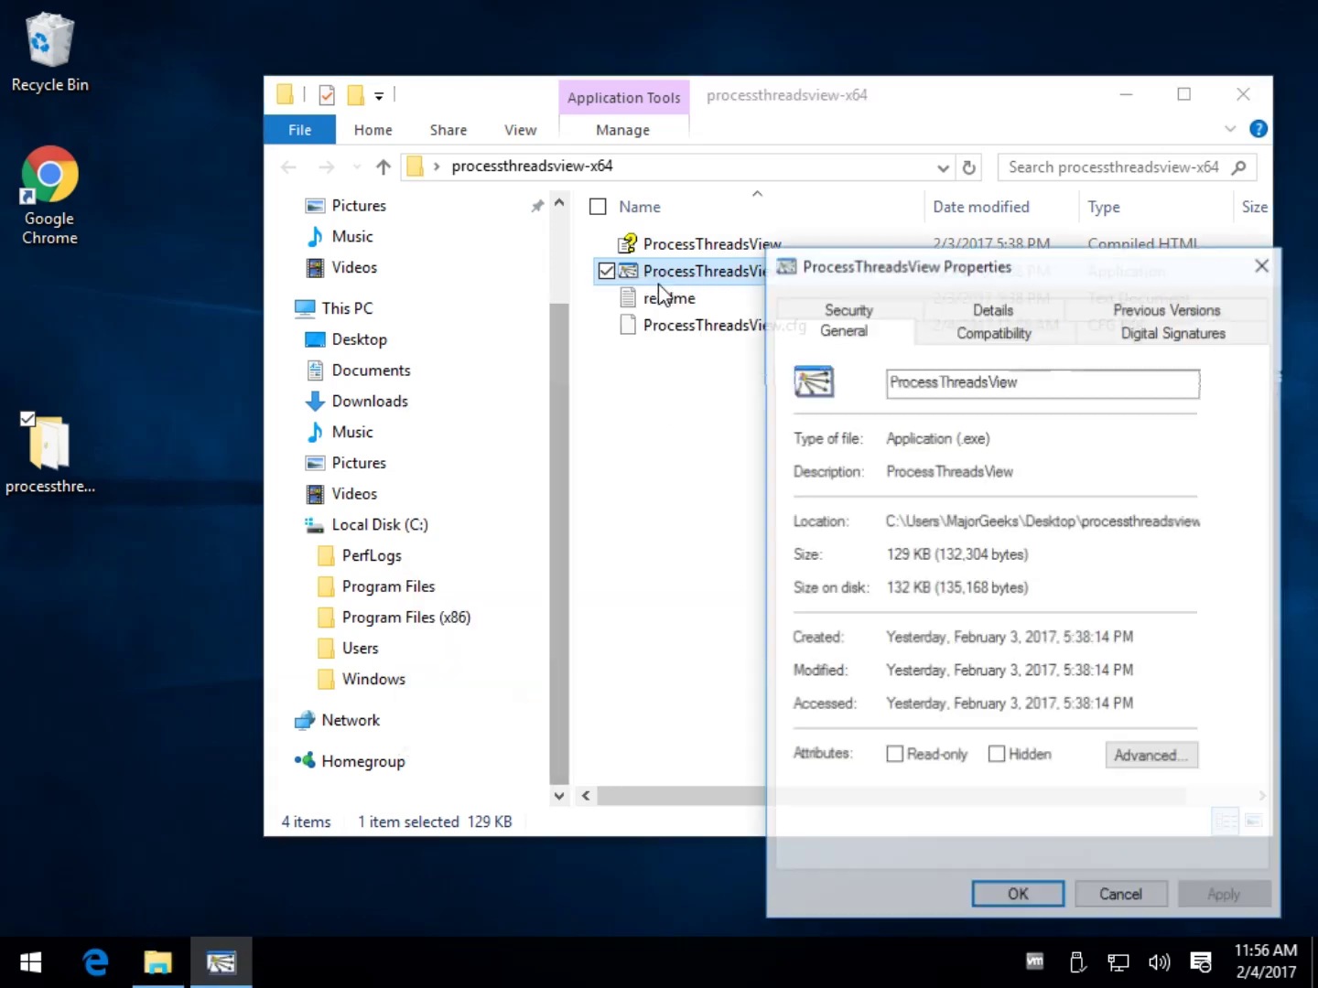
{"action": "left_click_drag", "start_coordinate": [1098, 266], "coordinate": [756, 104]}
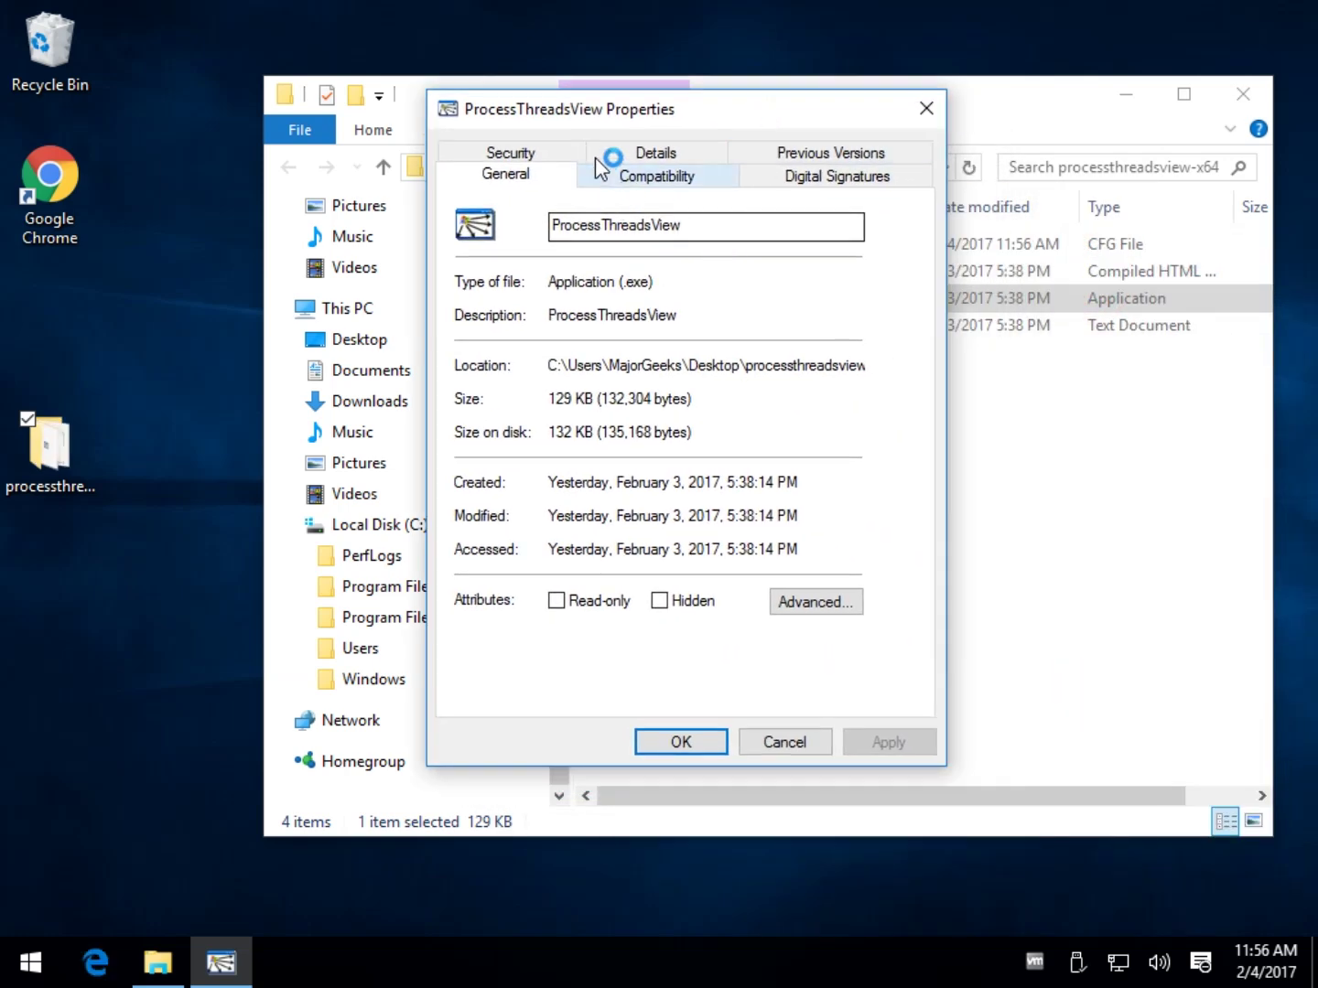
{"action": "left_click", "coordinate": [687, 176]}
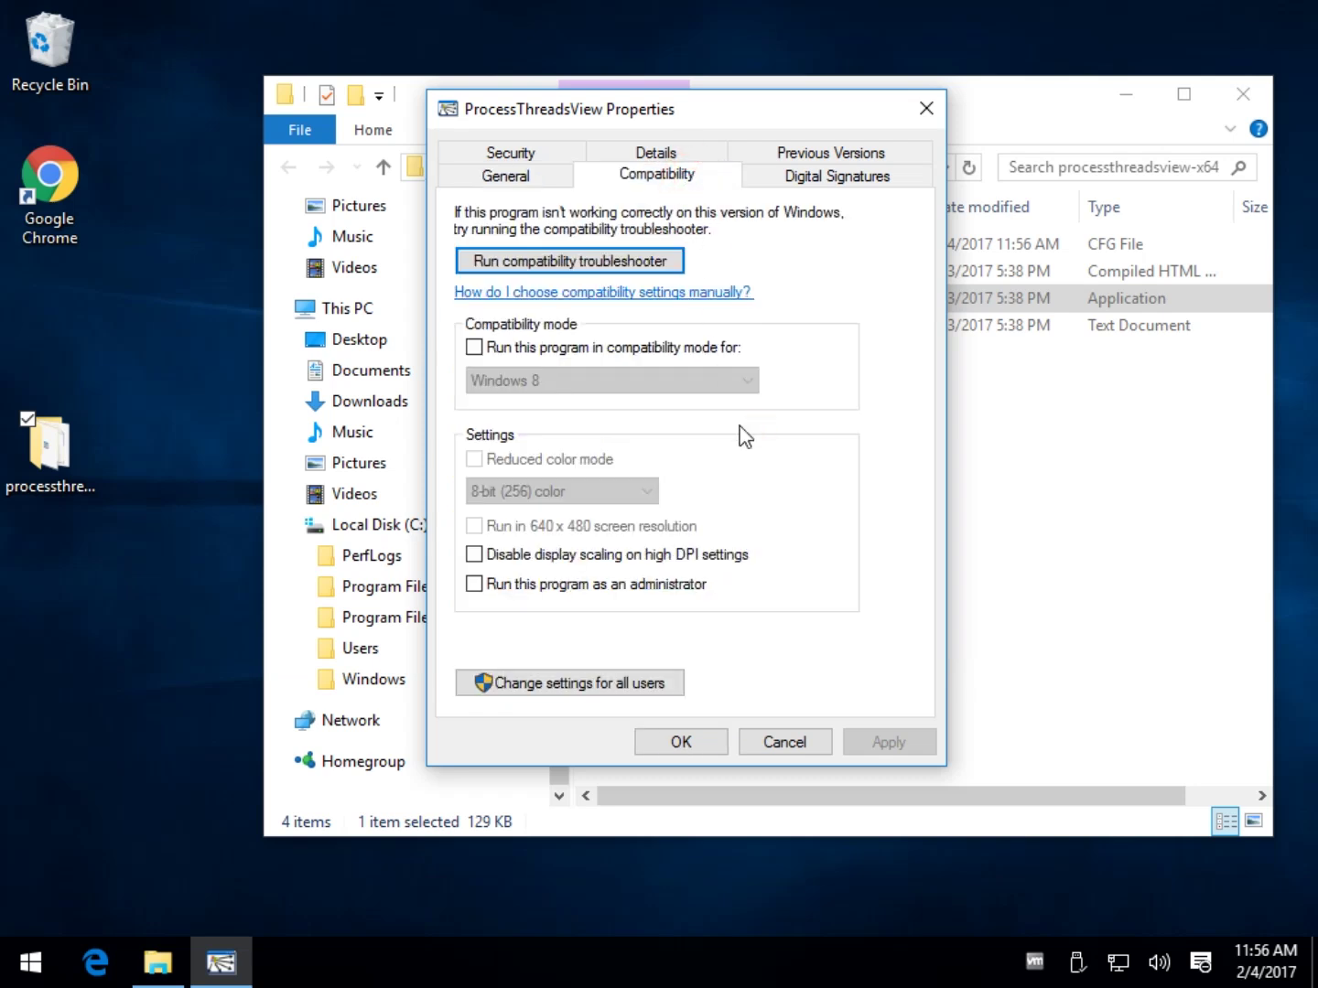
{"action": "left_click", "coordinate": [473, 349]}
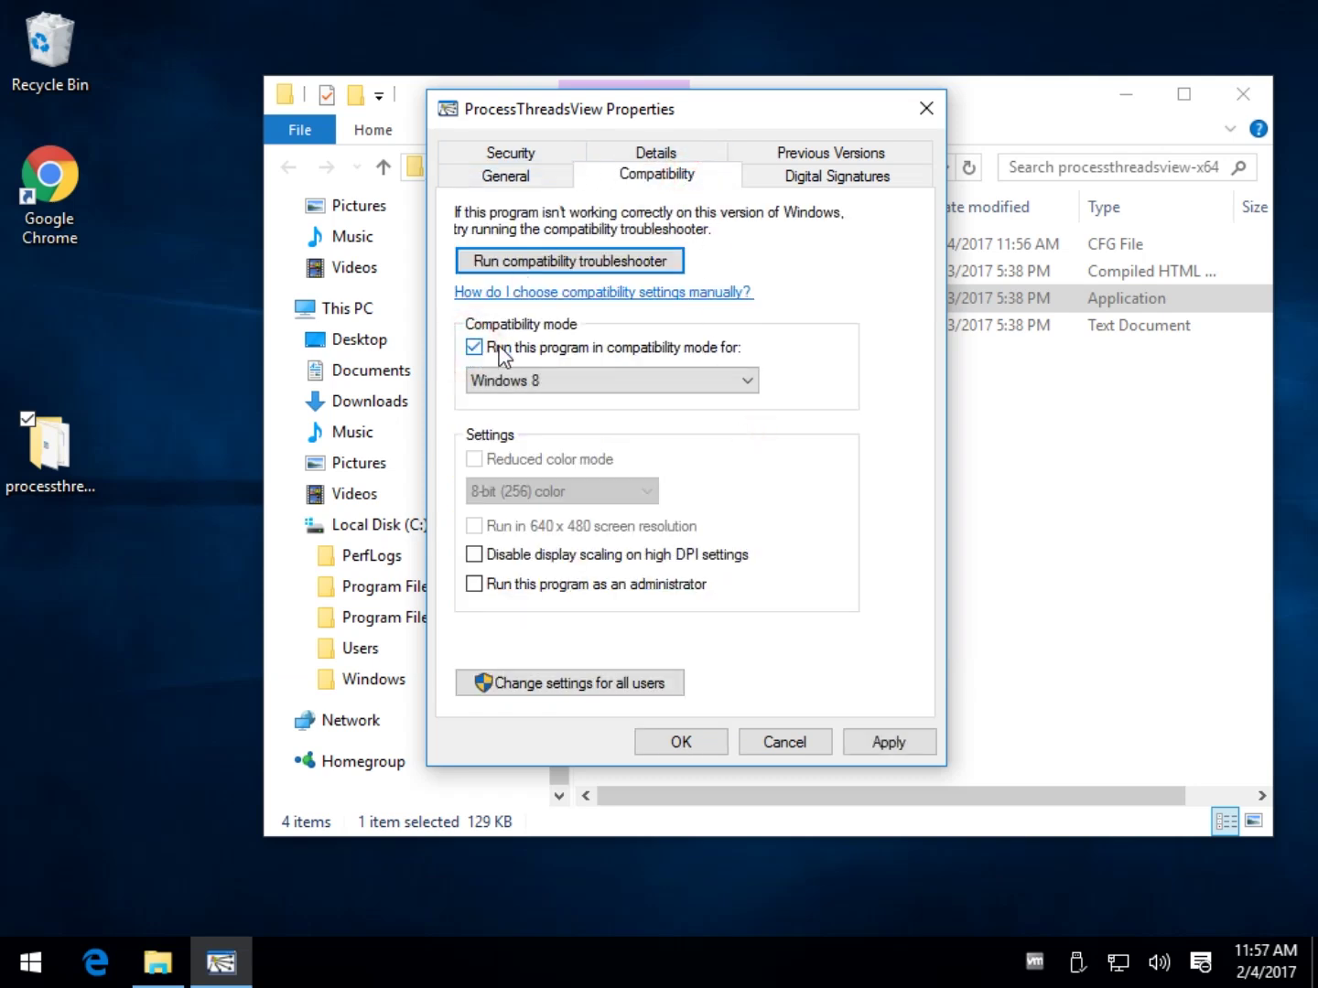
{"action": "left_click", "coordinate": [721, 380]}
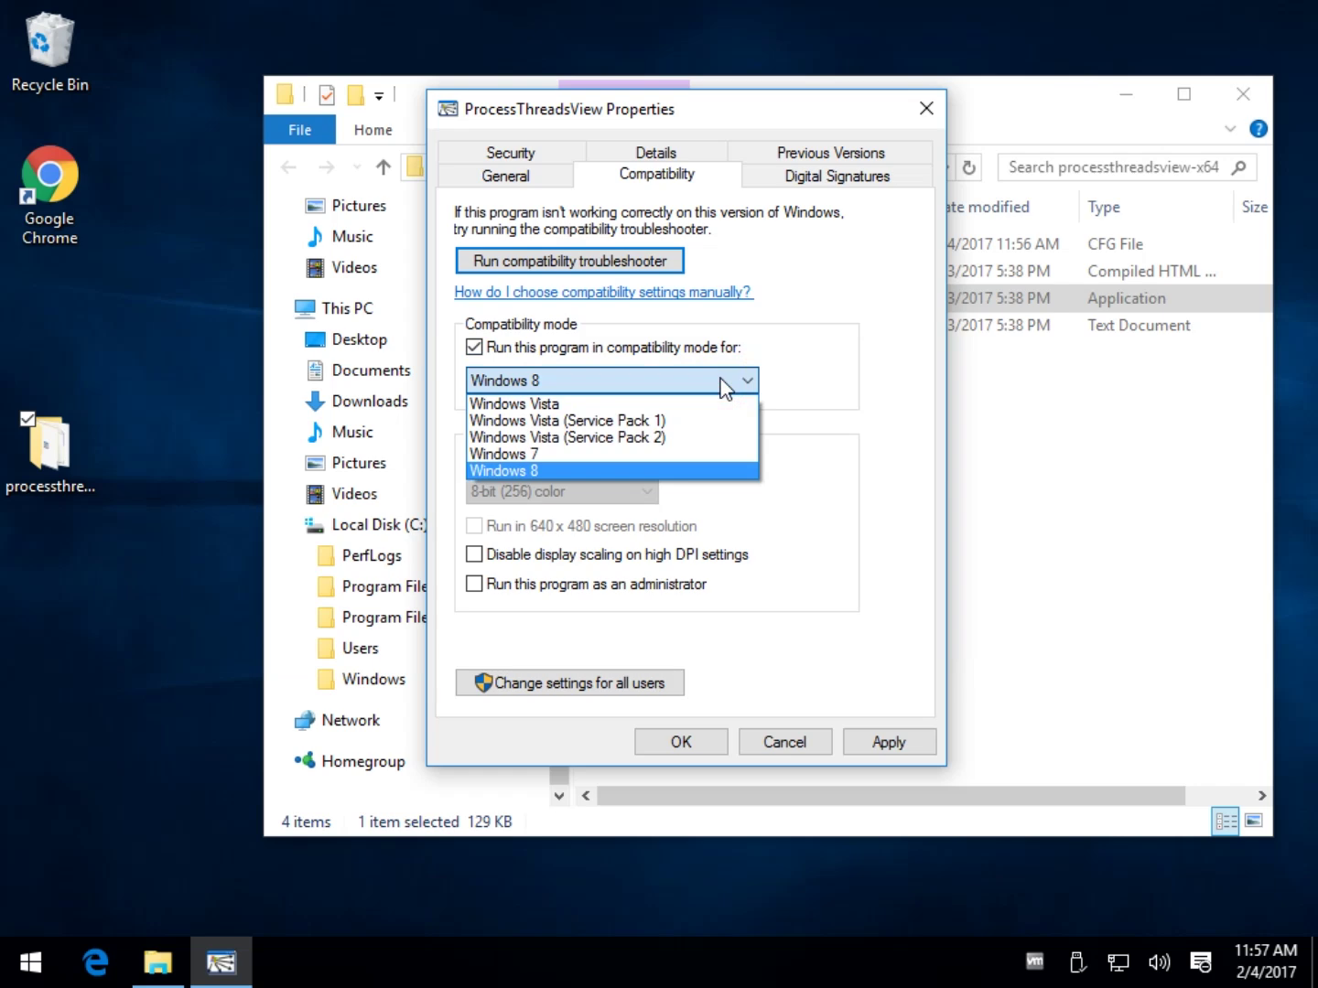
{"action": "left_click", "coordinate": [544, 453]}
{"action": "left_click", "coordinate": [878, 742]}
{"action": "left_click", "coordinate": [681, 742]}
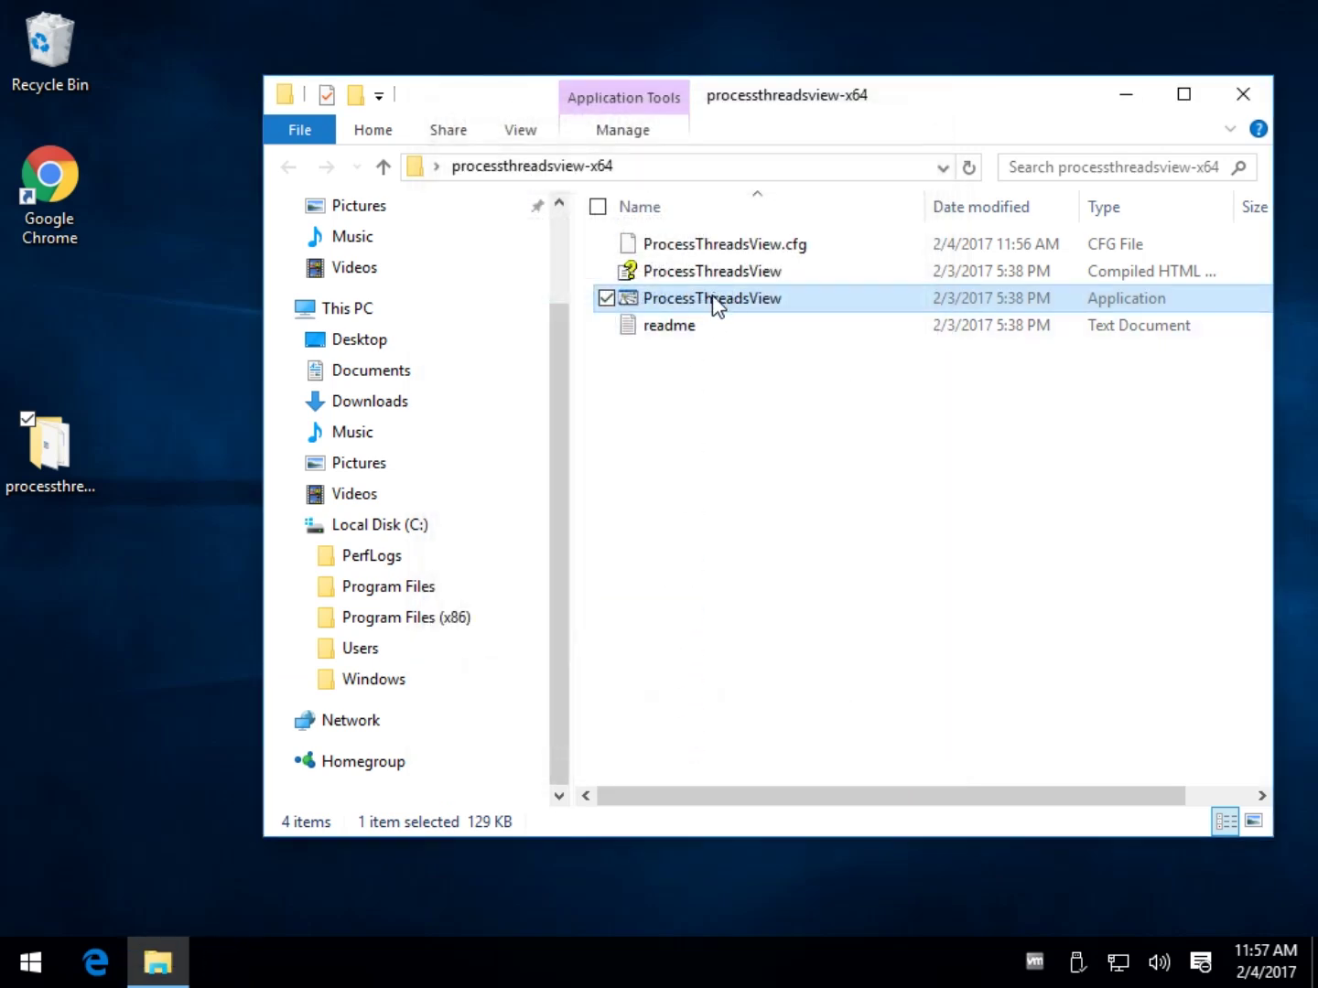
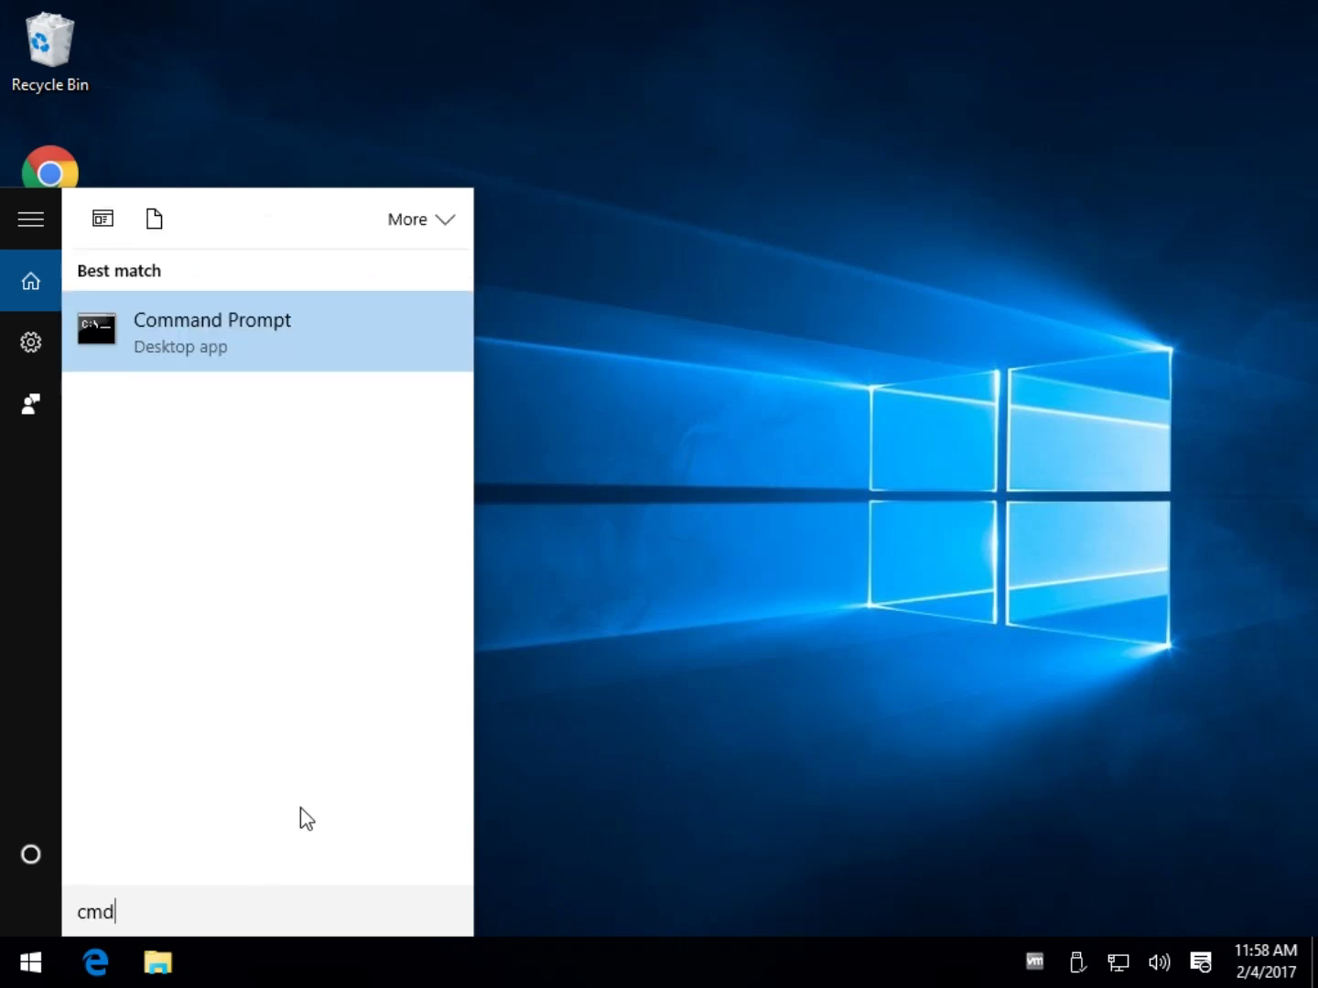
Open Command Prompt as administrator and enter "chkdsk c:" without running it yet
{"action": "right_click", "coordinate": [221, 330]}
{"action": "left_click", "coordinate": [272, 363]}
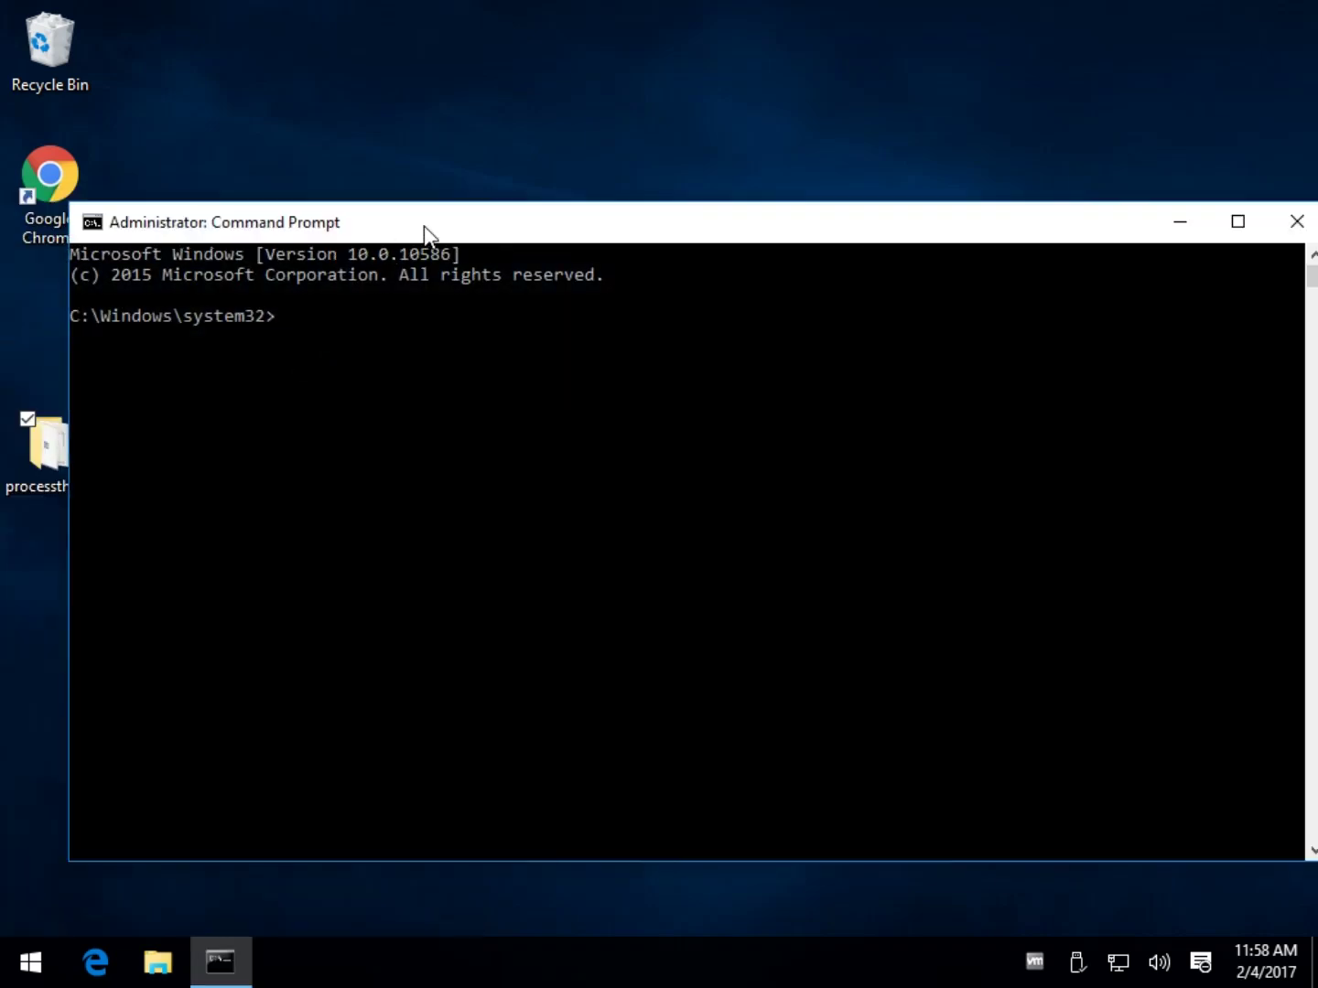
{"action": "left_click_drag", "start_coordinate": [424, 228], "coordinate": [432, 177]}
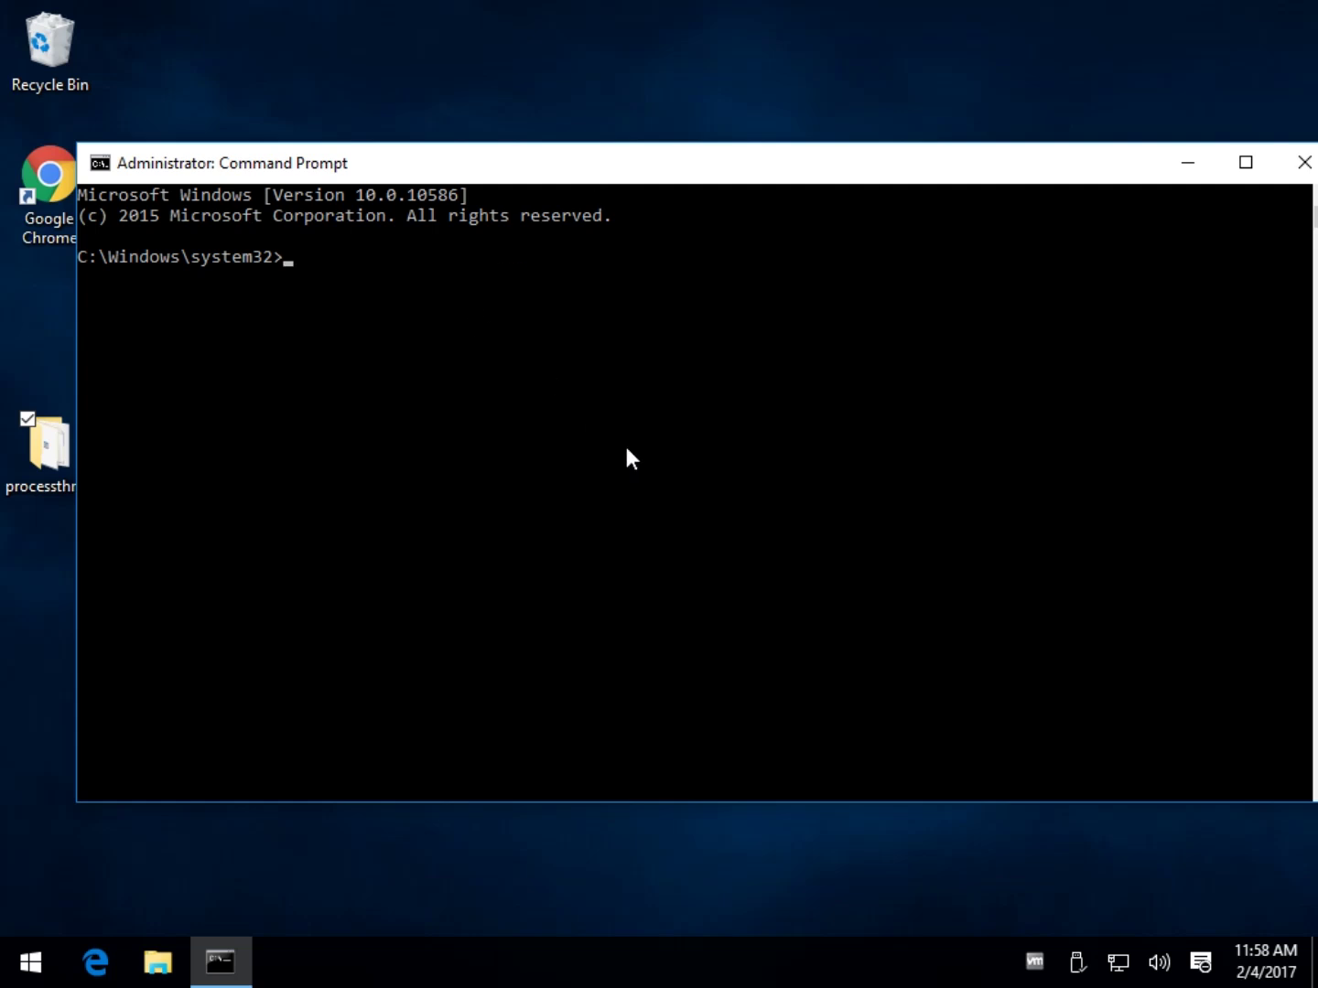
{"action": "type", "text": "chkdsk c:"}
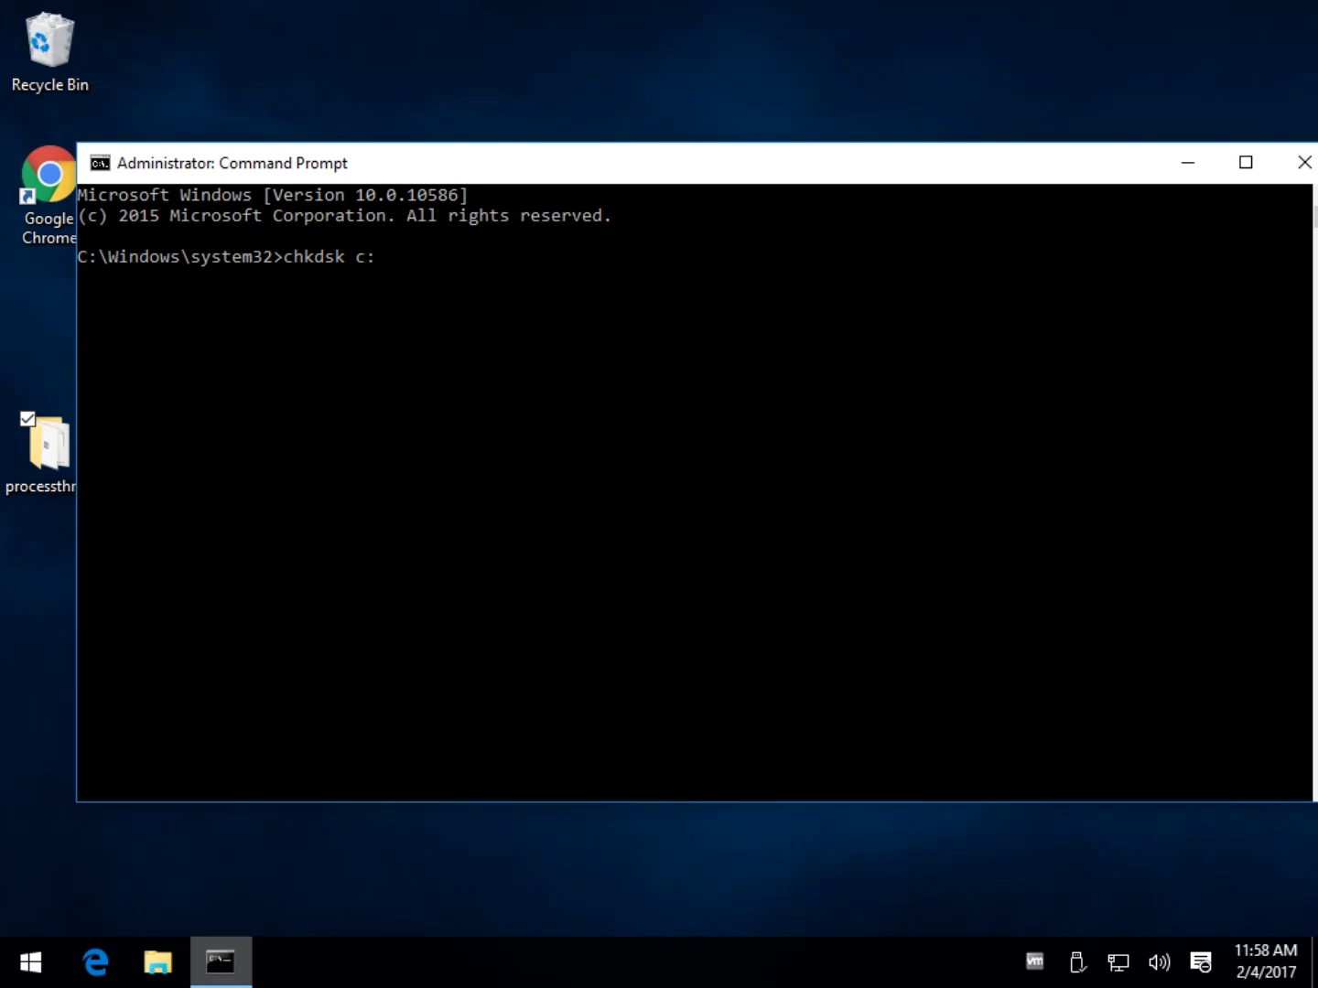
Check the system drive's letter in File Explorer by opening Local Disk (C:), and close the window
{"action": "left_click", "coordinate": [160, 963]}
{"action": "left_click", "coordinate": [348, 657]}
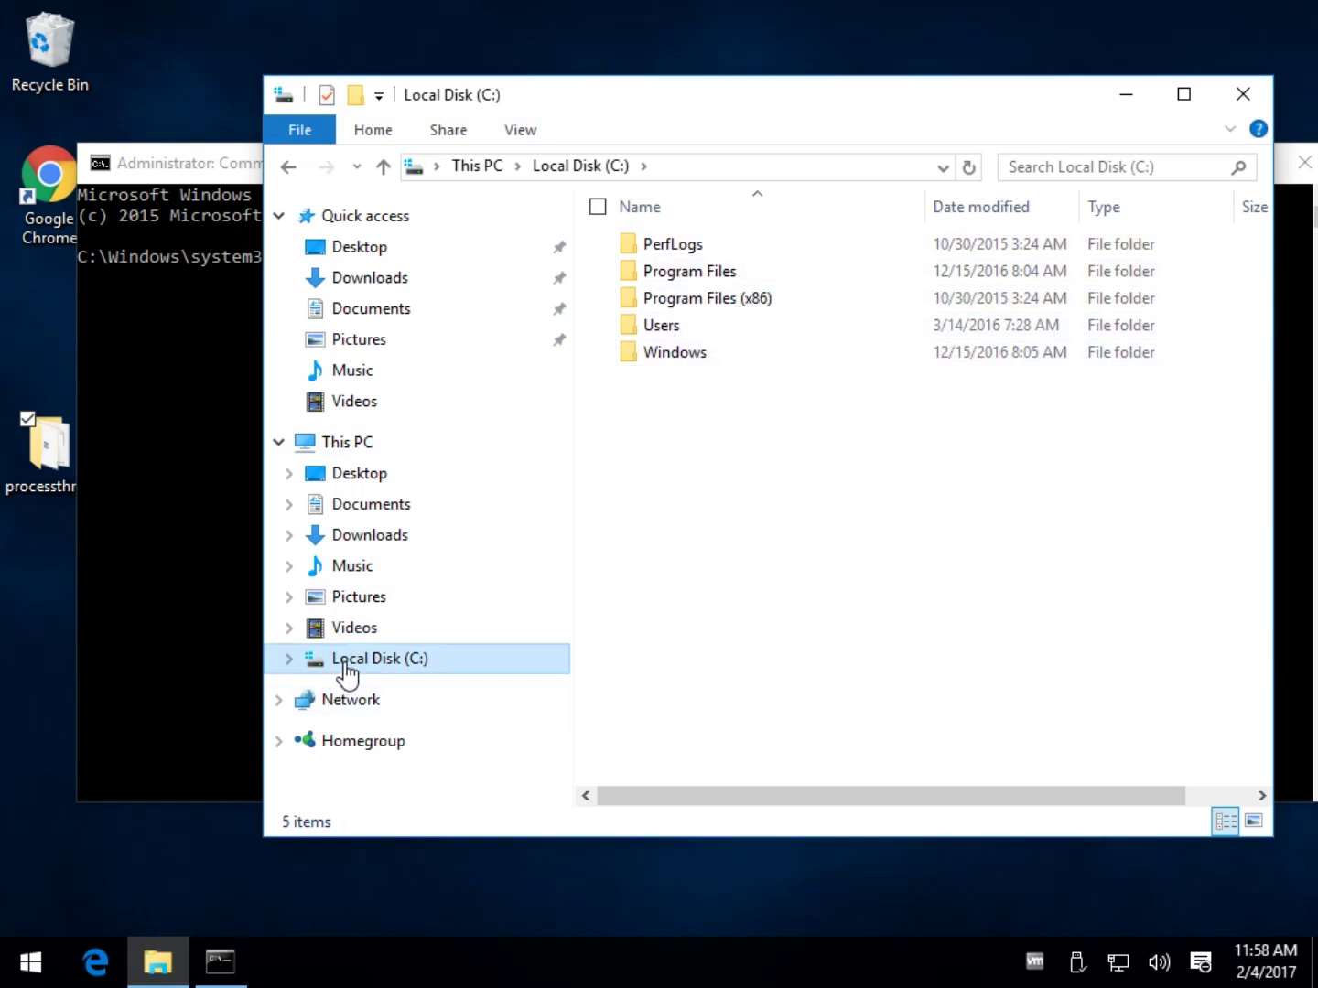
{"action": "left_click", "coordinate": [1241, 94]}
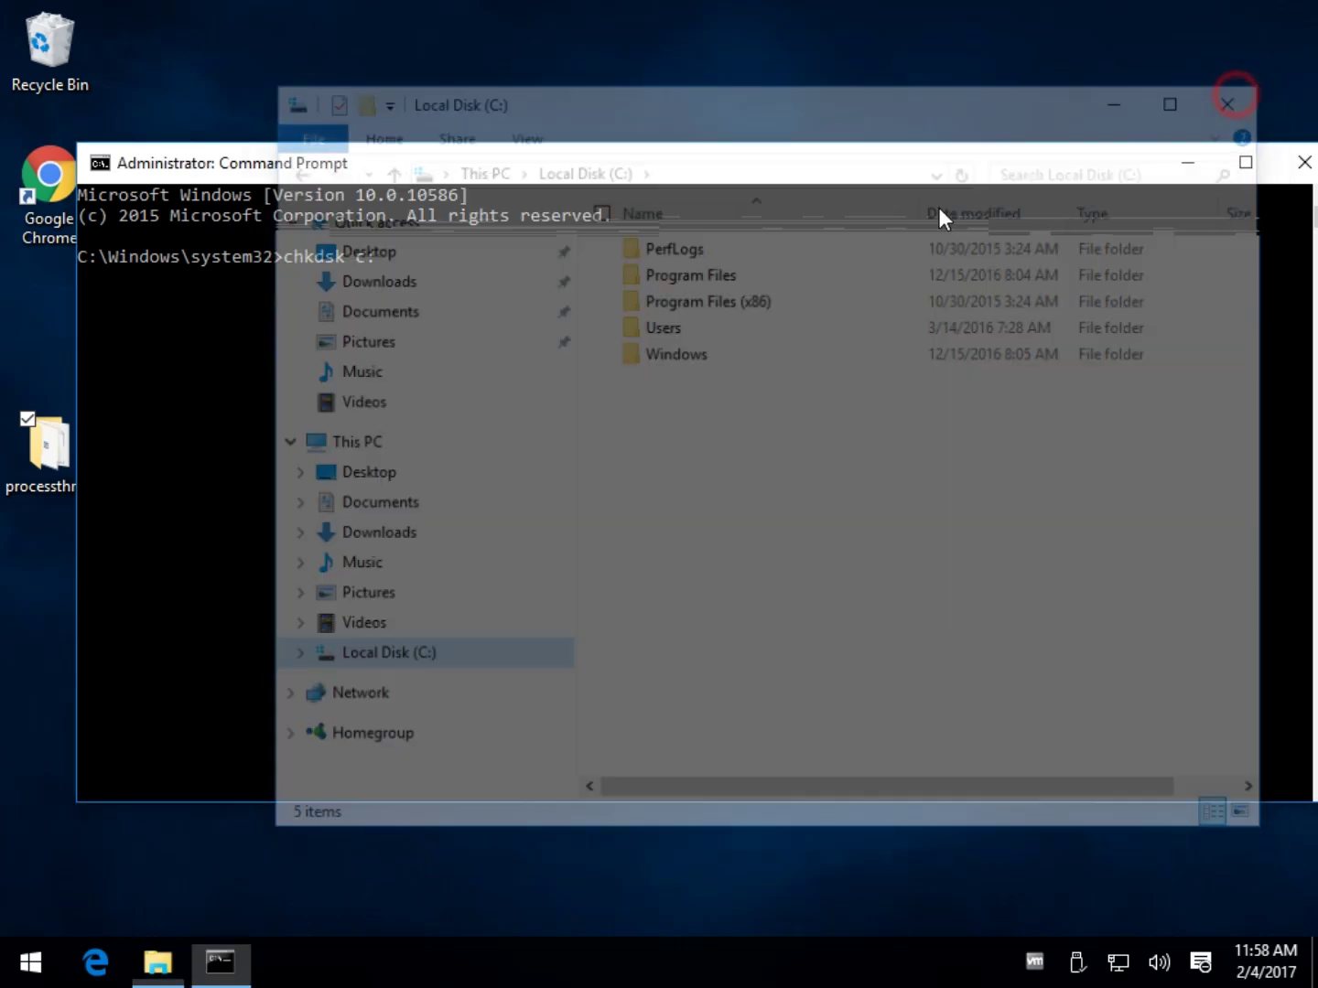
Complete the pending disk check command as "chkdsk c: /f /r" and run it
{"action": "left_click", "coordinate": [415, 252]}
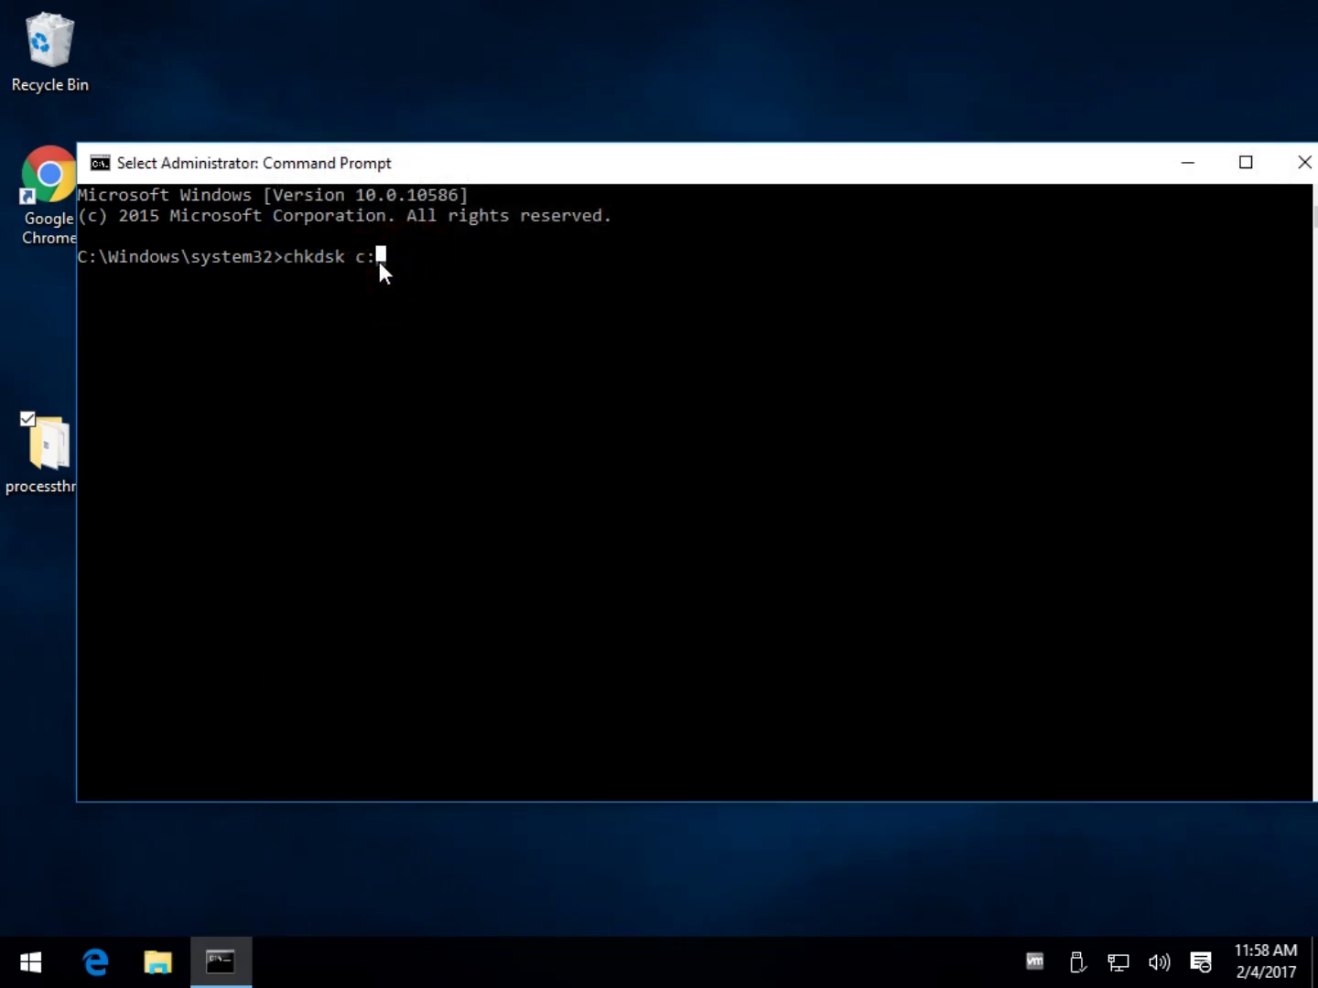
{"action": "key", "text": "Escape"}
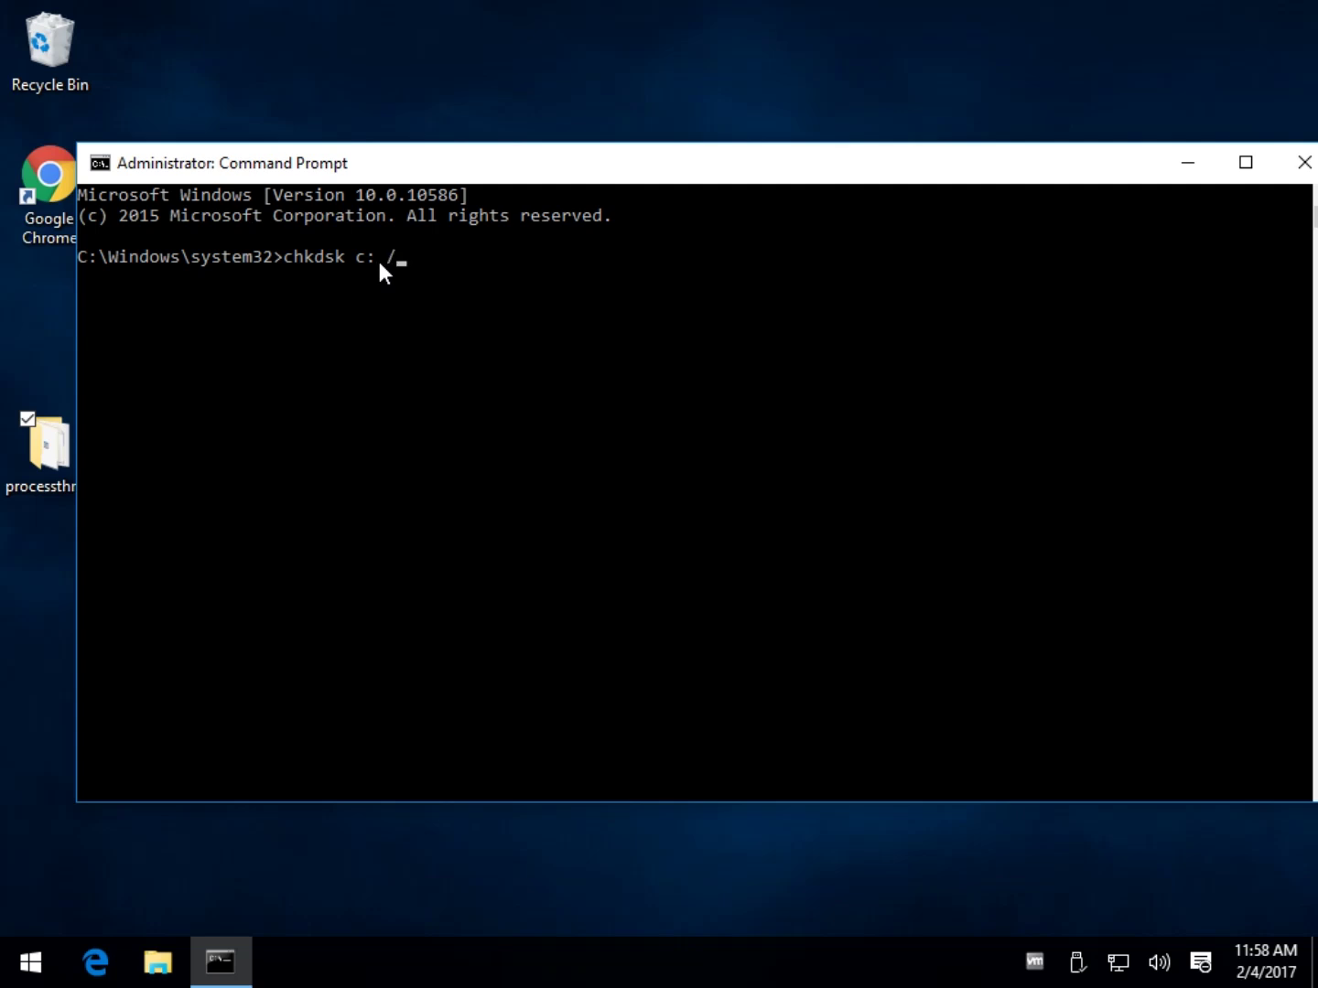
{"action": "type", "text": "/r"}
{"action": "key", "text": "Return"}
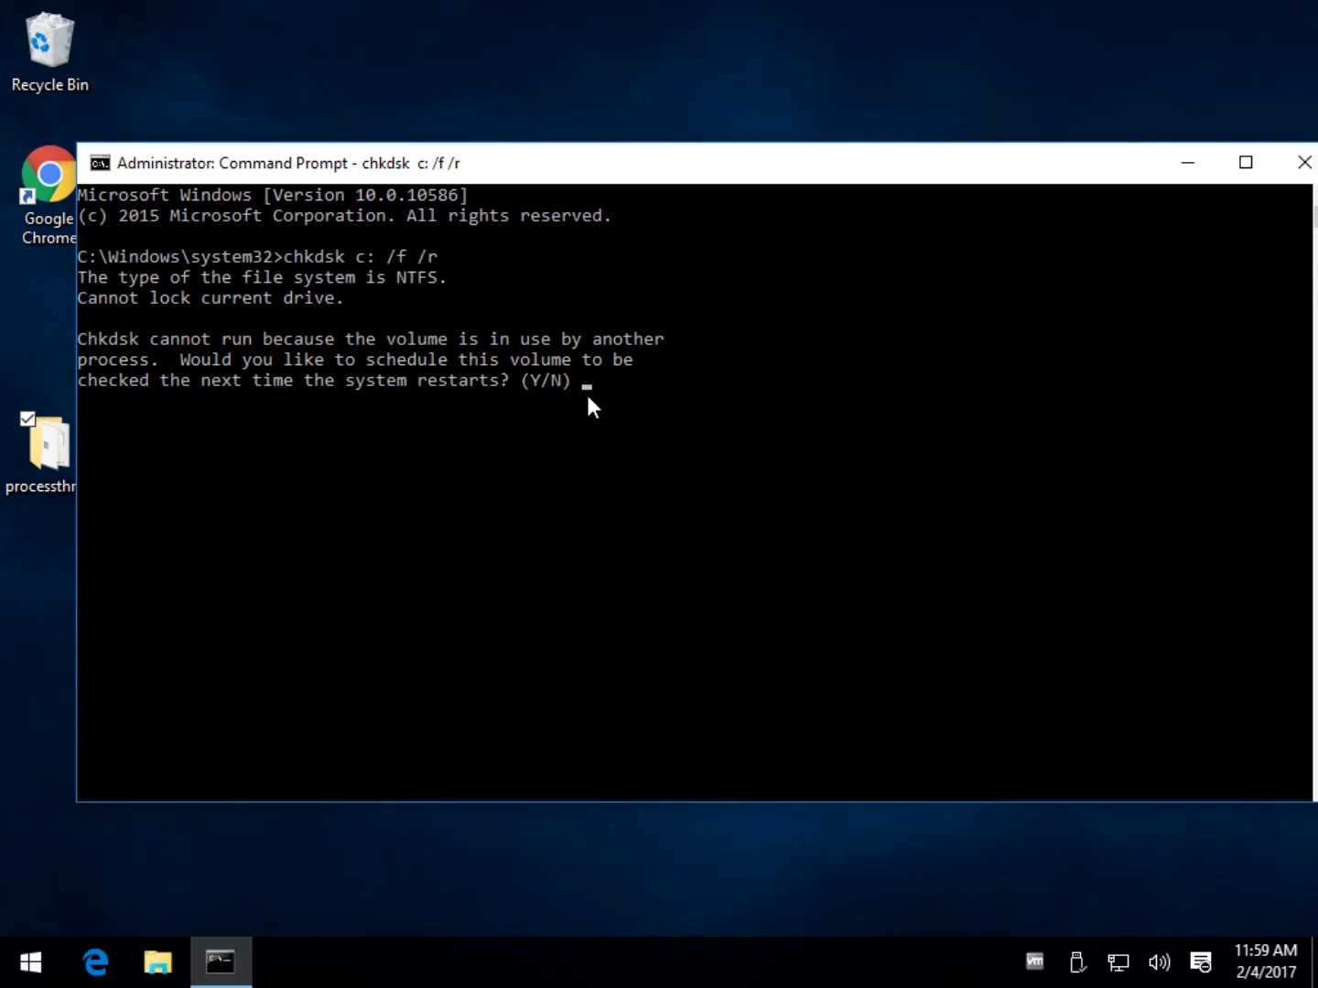
Answer "n" to scheduling the disk check at the next restart and close Command Prompt
{"action": "key", "text": "Return"}
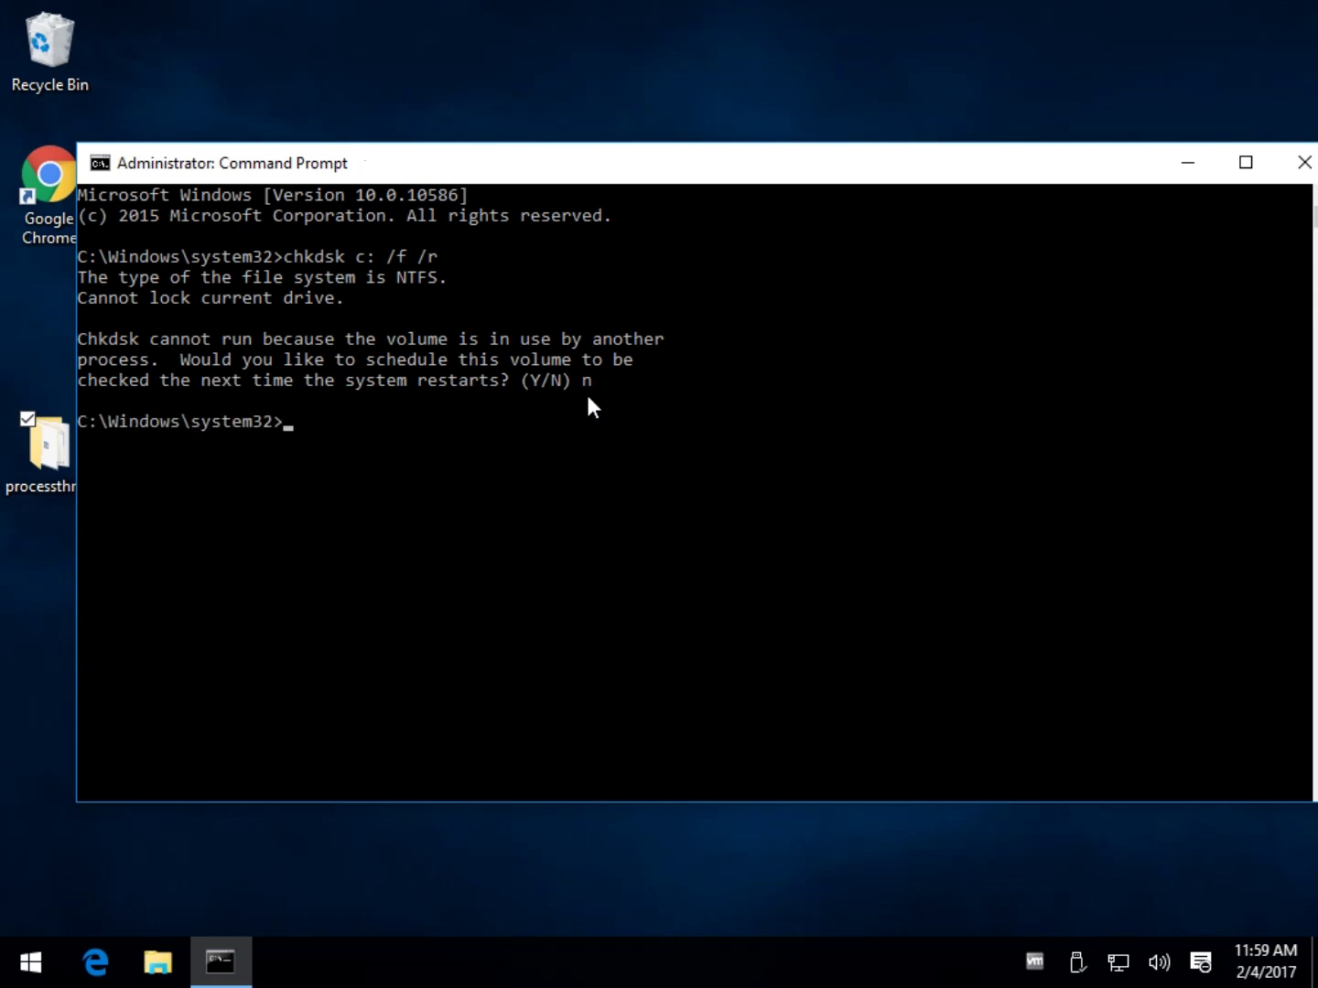
{"action": "left_click", "coordinate": [1304, 164]}
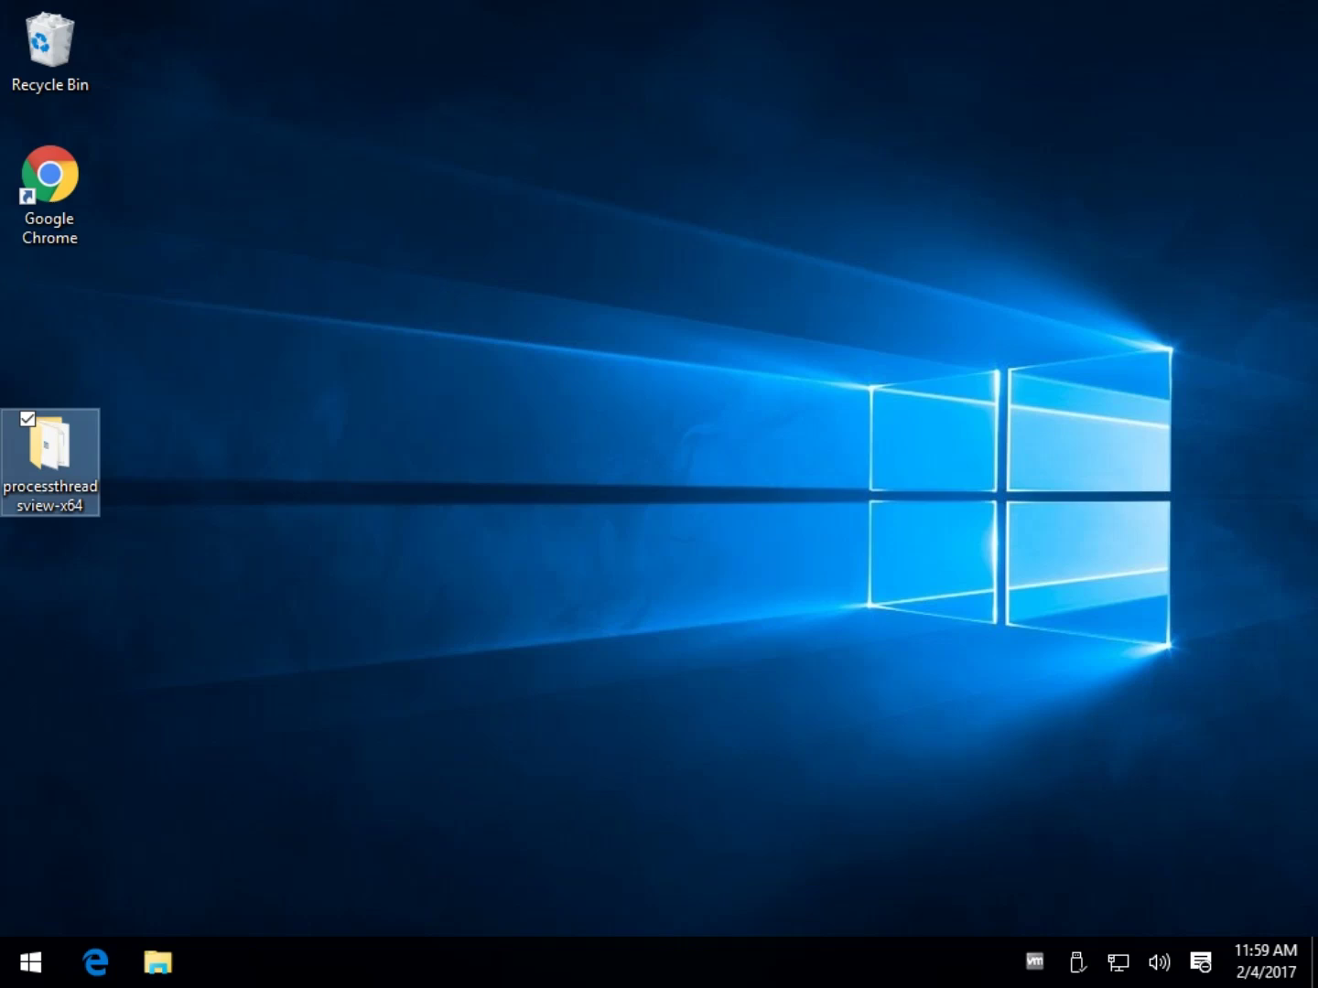
{"action": "left_click", "coordinate": [546, 657]}
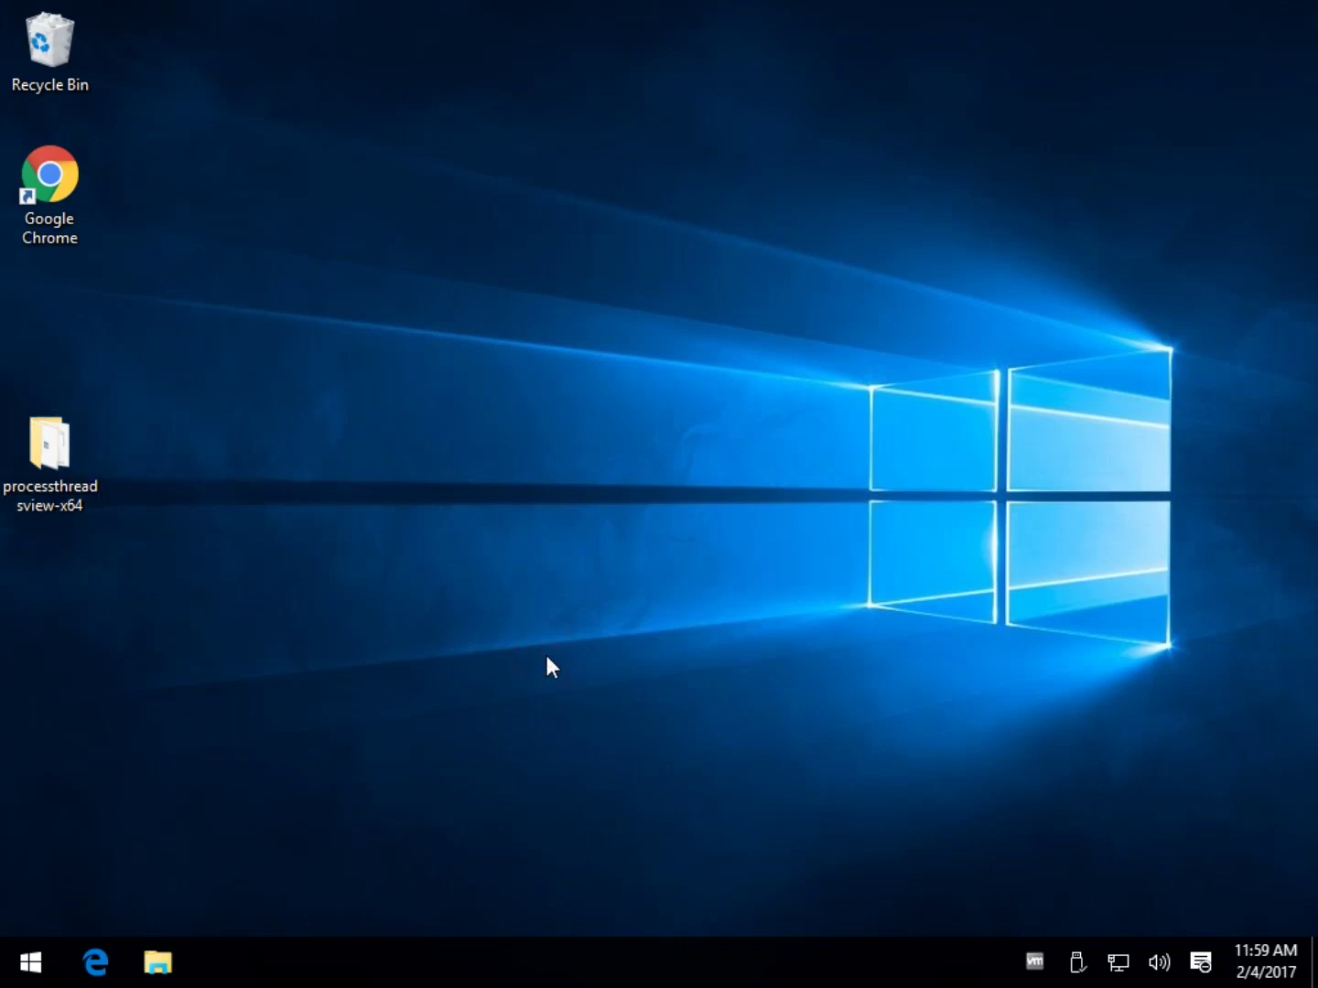